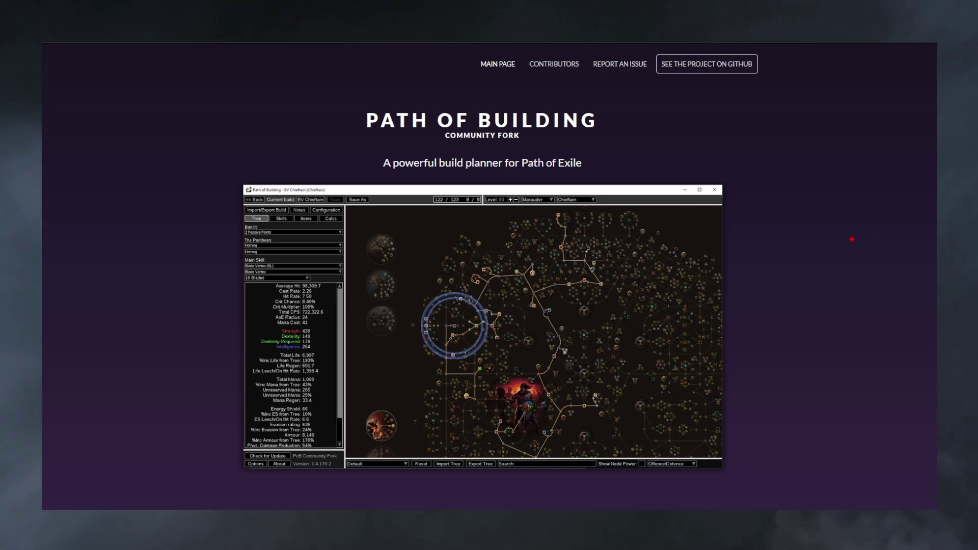
# Switch from the Path of Building website to the planner and create a new build
pyautogui.scroll(-2, 852, 240)
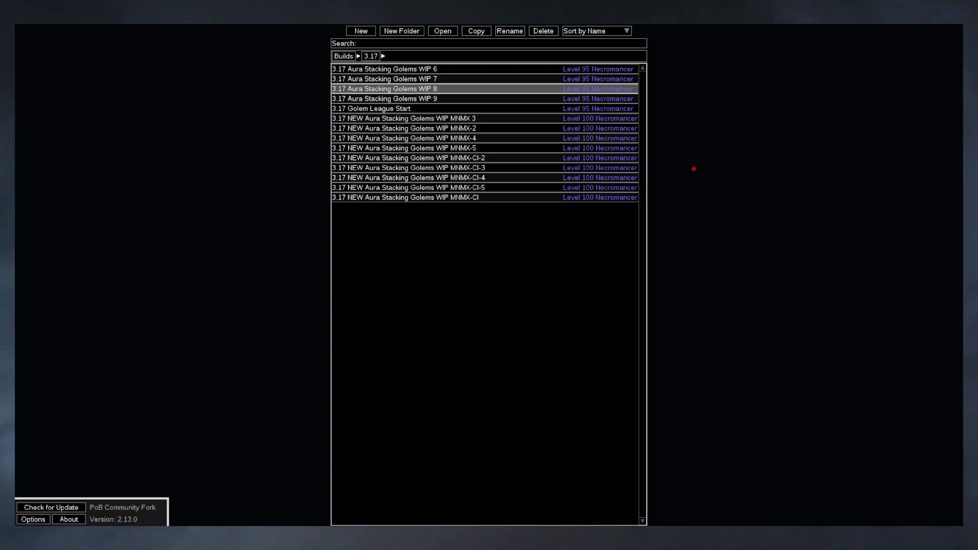
pyautogui.click(364, 31)
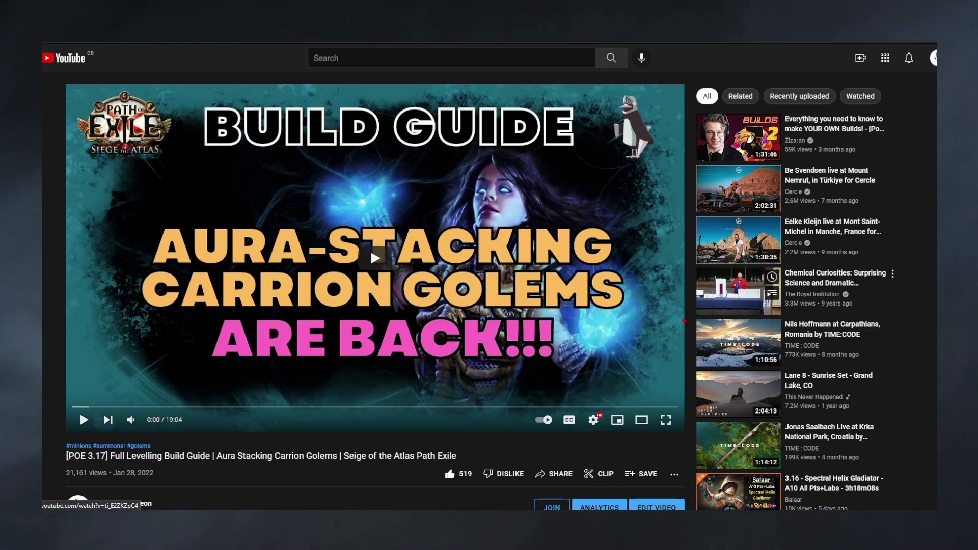
# Switch to the YouTube build guide, expand its description and select the Pastebin link of the aura-stacking end-game POB
pyautogui.scroll(-1, 737, 304)
pyautogui.scroll(-6, 371, 232)
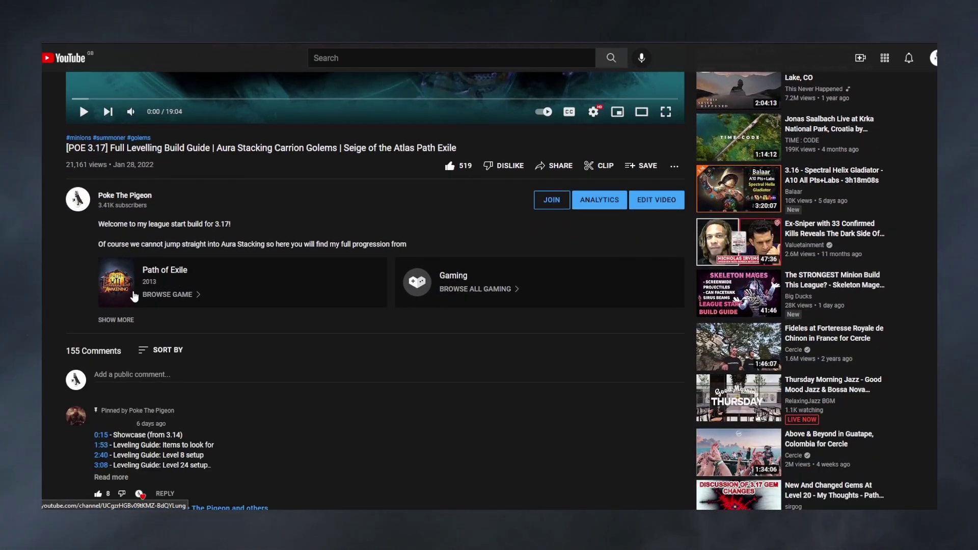
pyautogui.click(110, 321)
pyautogui.scroll(-2, 110, 321)
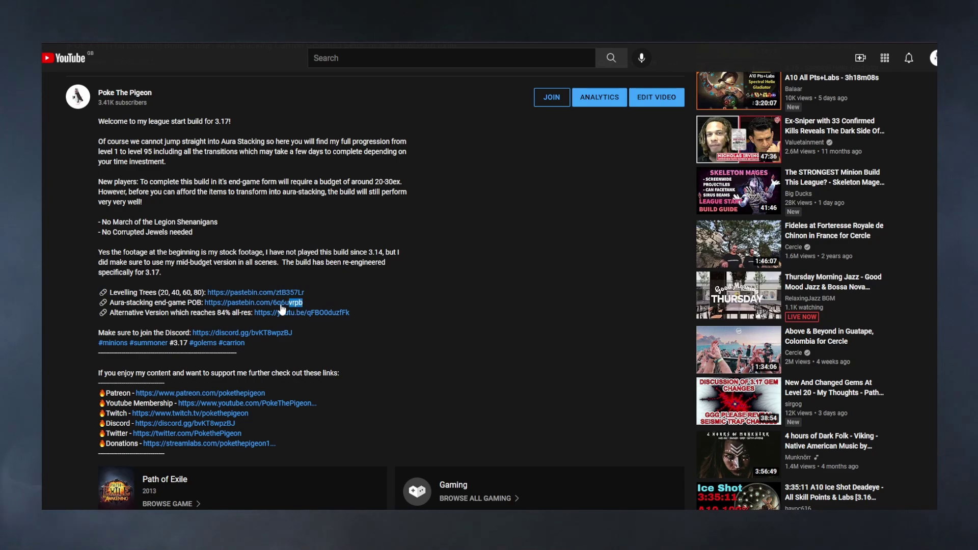
pyautogui.moveTo(279, 310); pyautogui.dragTo(220, 308)
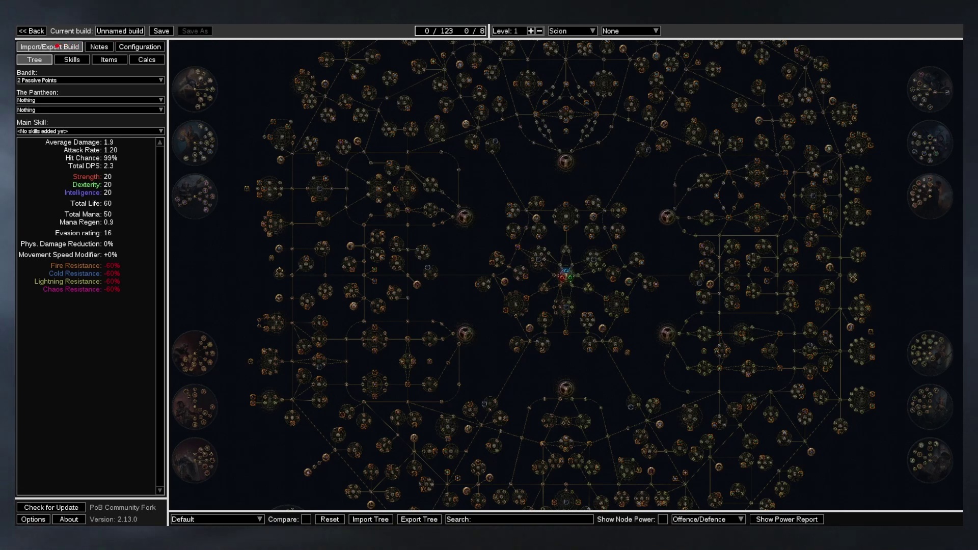
pyautogui.click(58, 46)
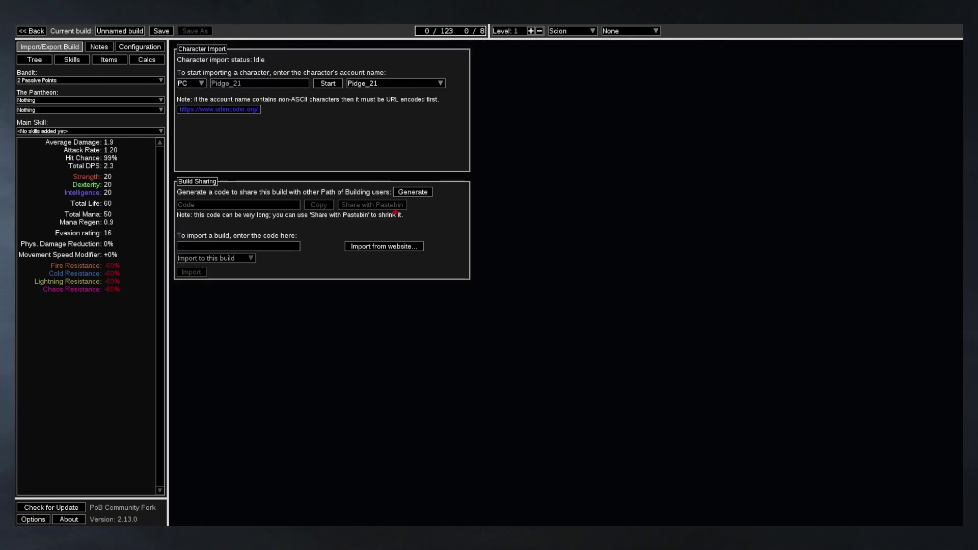
pyautogui.click(390, 248)
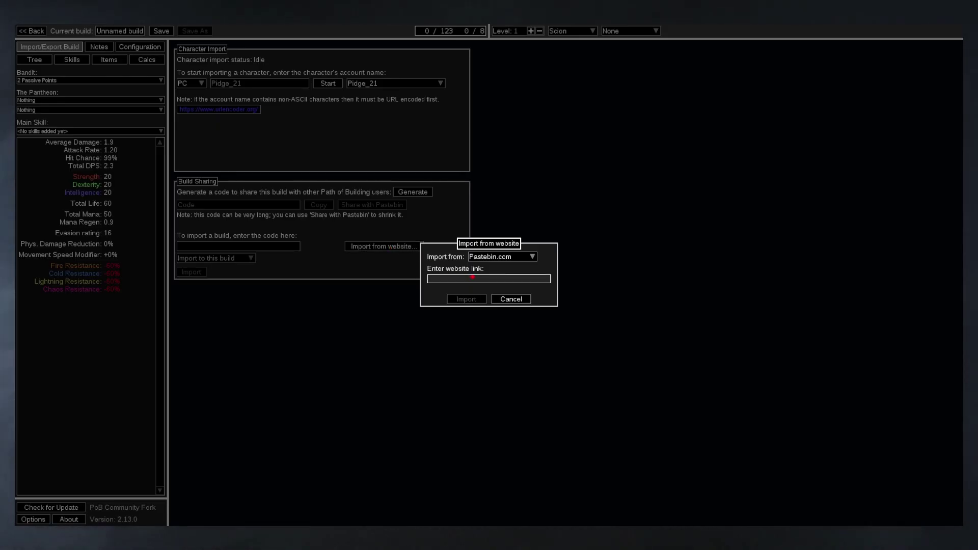
pyautogui.write('https://pastebin.com/6q6uvrpb')
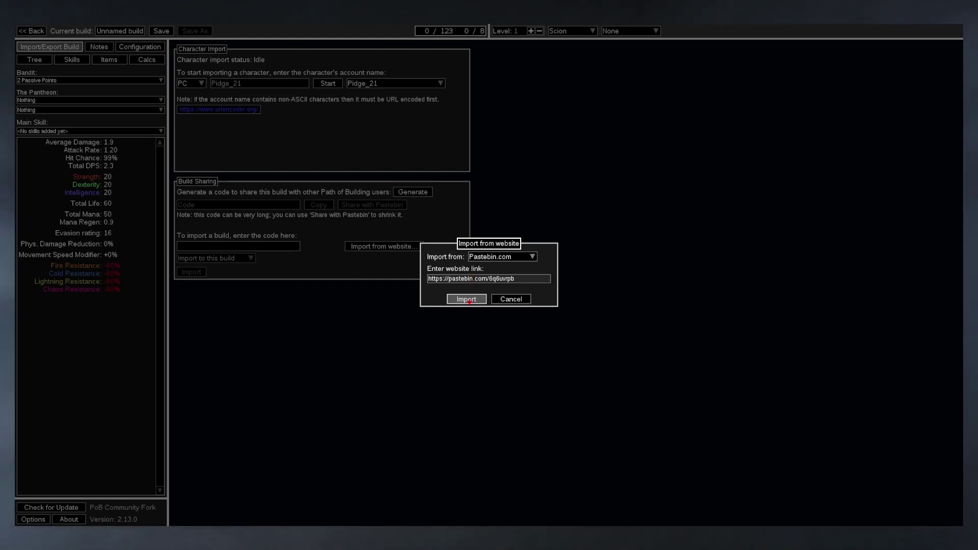
pyautogui.click(466, 299)
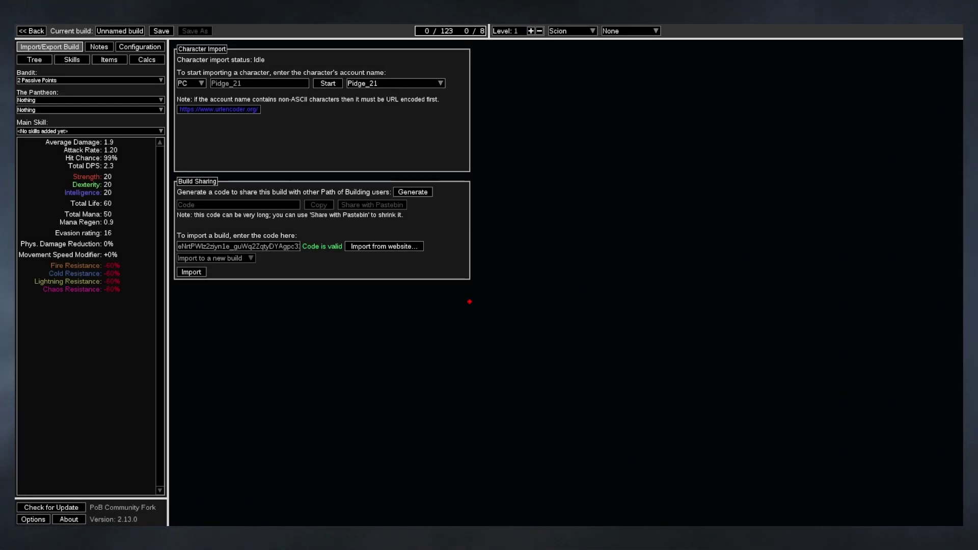
pyautogui.click(197, 271)
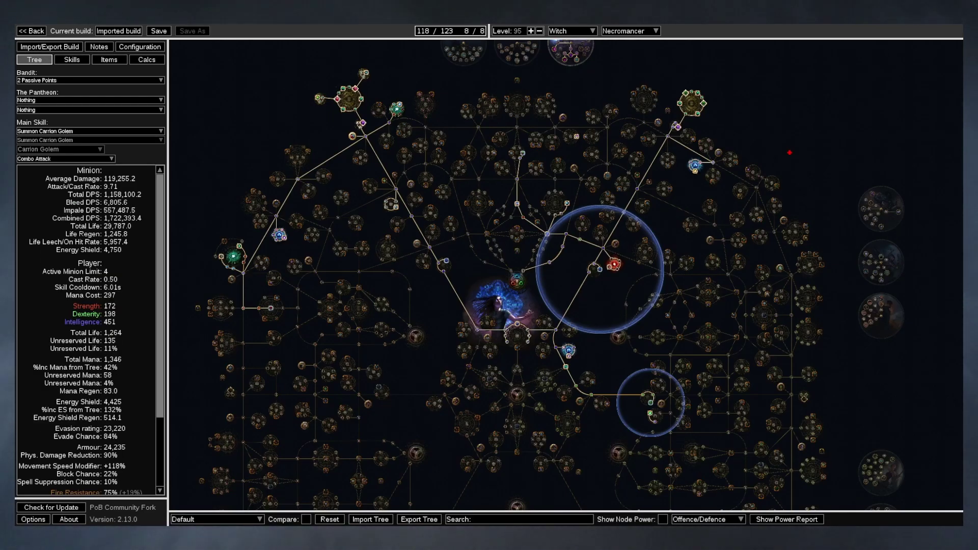
# Try a few higher character levels and return the level to 95
pyautogui.moveTo(447, 32)
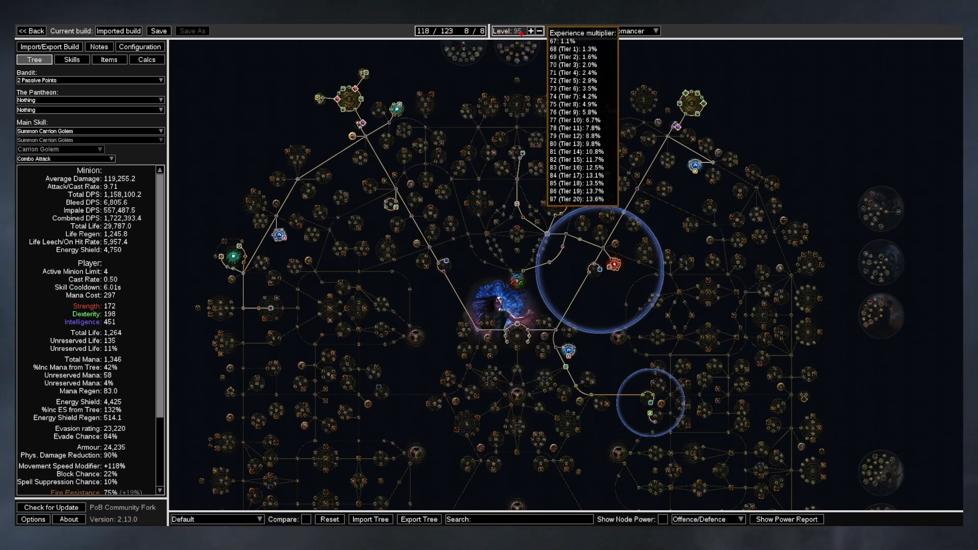
pyautogui.click(530, 31)
pyautogui.click(531, 31)
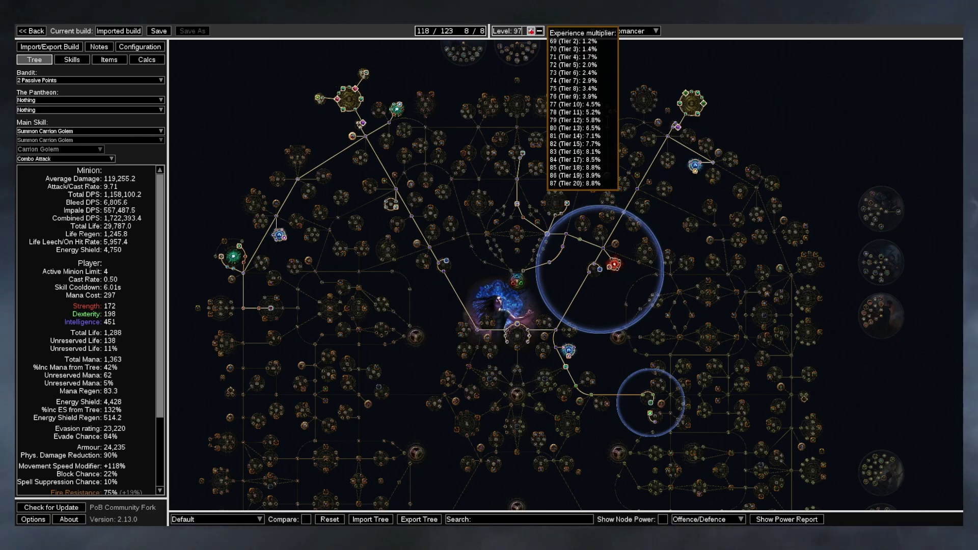
pyautogui.click(531, 32)
pyautogui.click(539, 31)
pyautogui.click(539, 31)
pyautogui.click(539, 31)
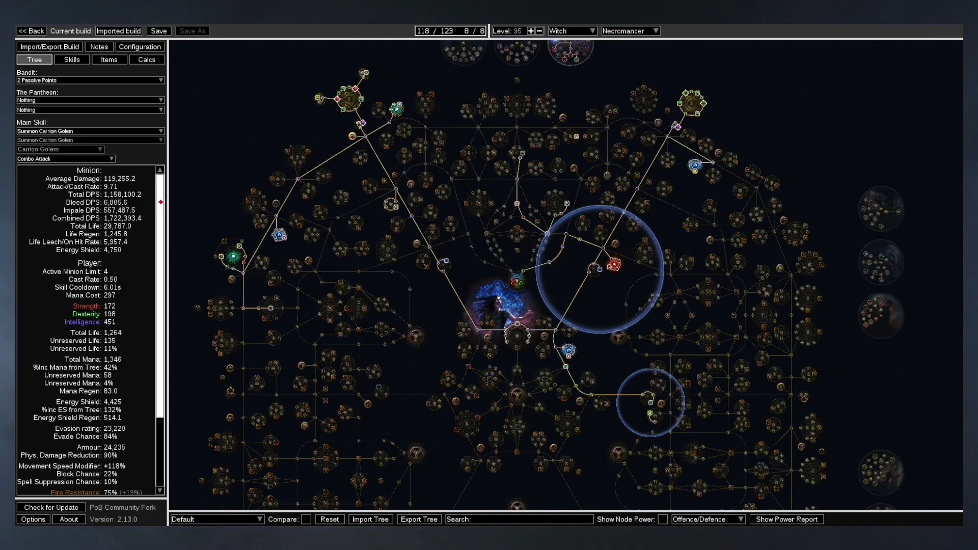
# Examine the minion and player statistics of the imported build, including its resistances
pyautogui.scroll(-4, 104, 279)
pyautogui.scroll(2, 104, 280)
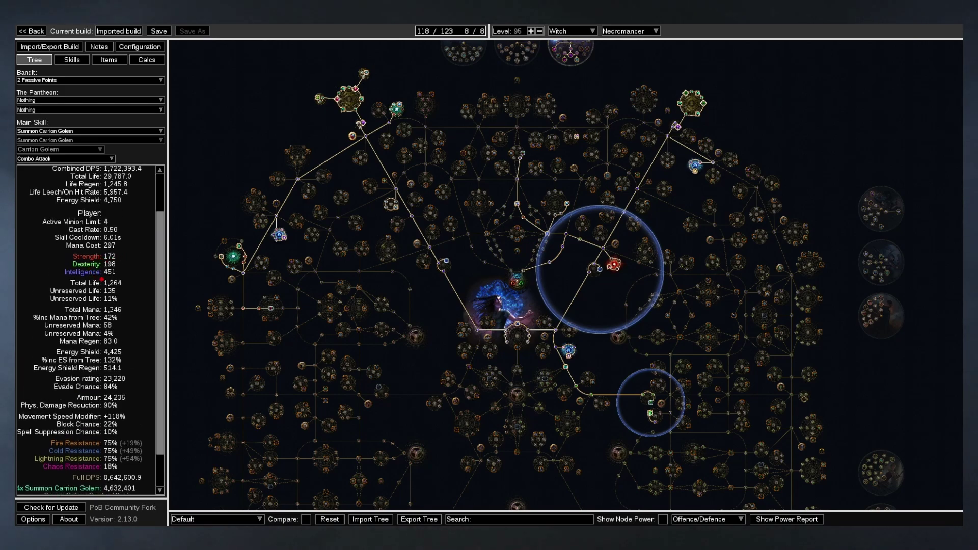
pyautogui.scroll(2, 115, 219)
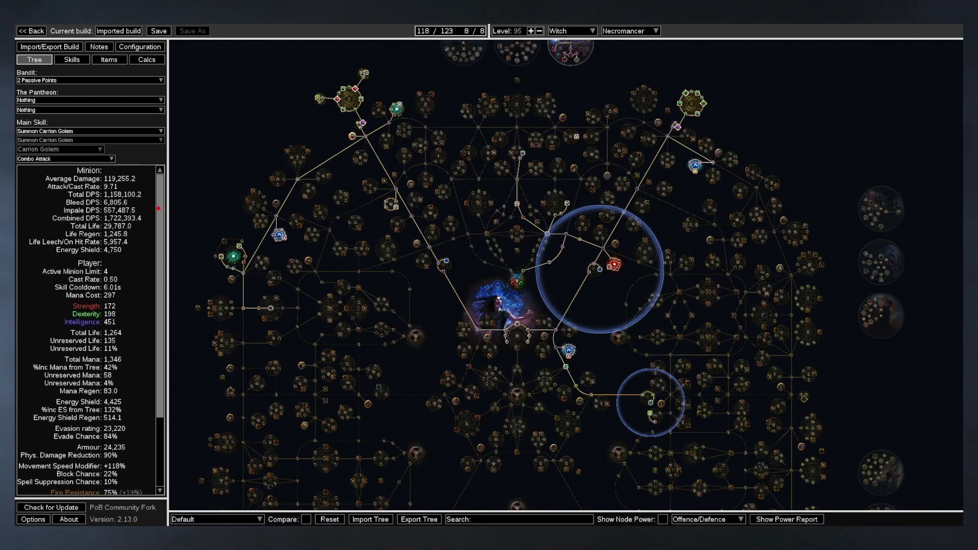
# Try Raise Zombie and then the first-listed Summon Carrion Golem as main skill to compare their minion statistics
pyautogui.moveTo(98, 131)
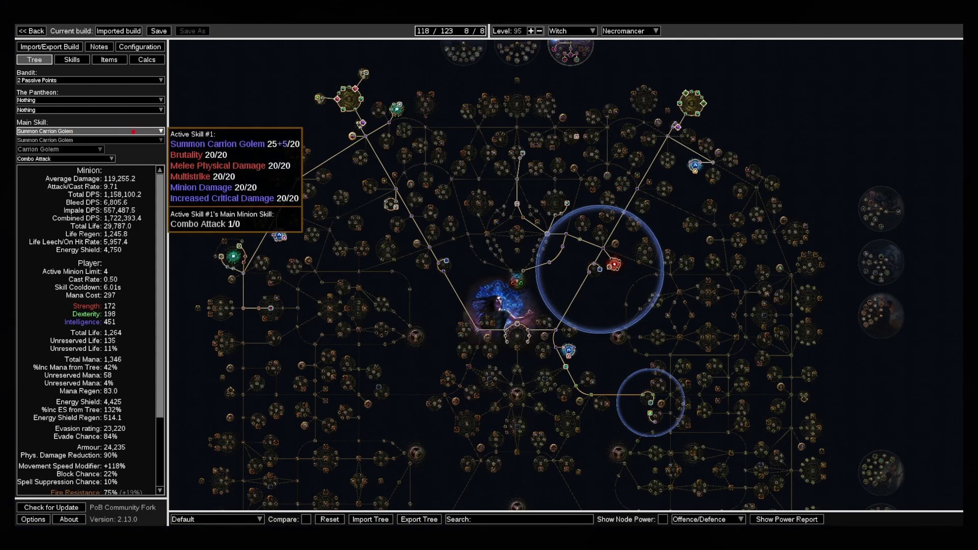
pyautogui.click(134, 131)
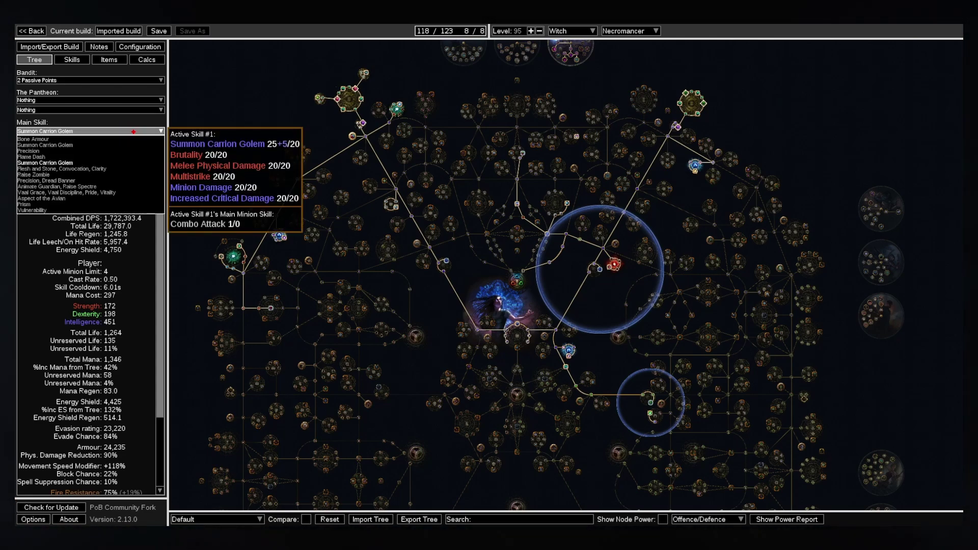
pyautogui.click(103, 175)
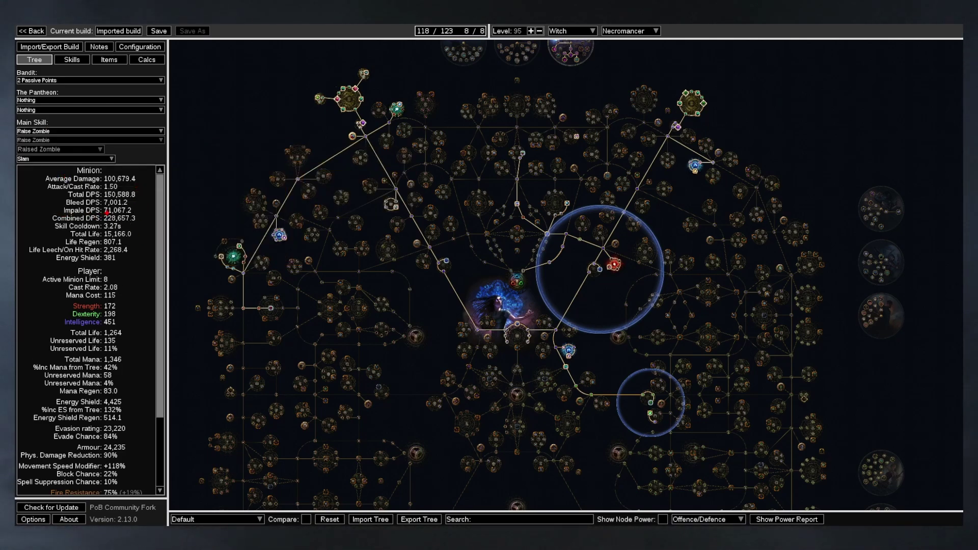
pyautogui.click(93, 131)
pyautogui.click(86, 144)
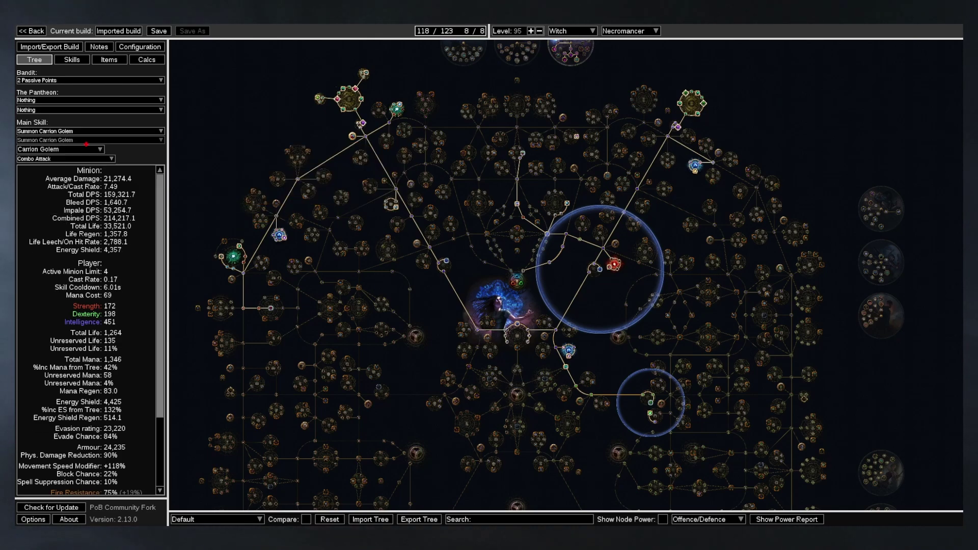
pyautogui.scroll(-5, 164, 277)
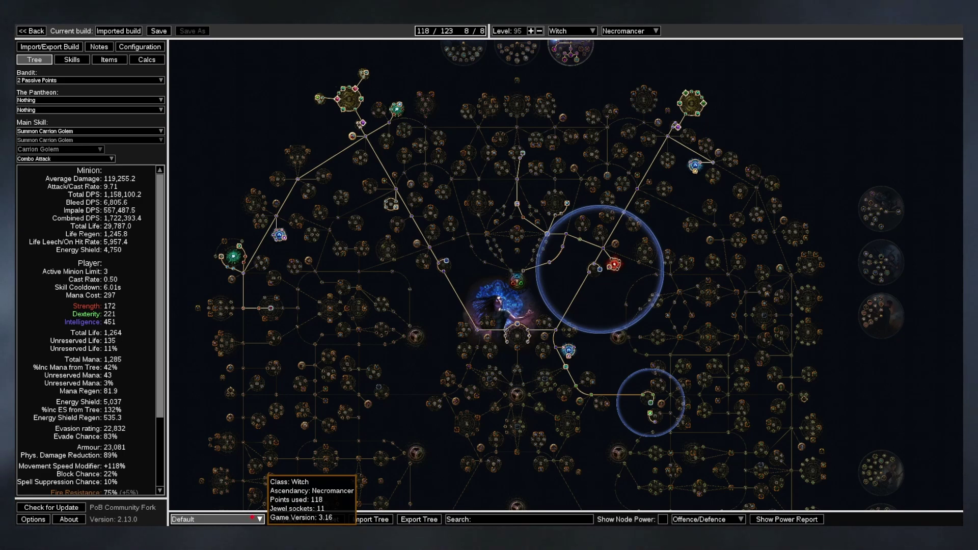
# Copy the Default passive tree under the name "level 80" and finish managing the trees
pyautogui.click(252, 518)
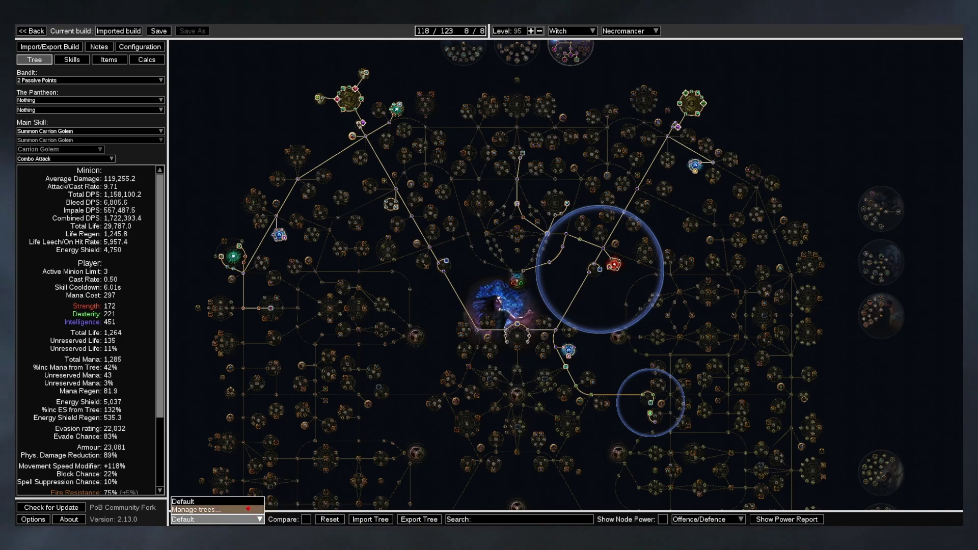
pyautogui.click(248, 509)
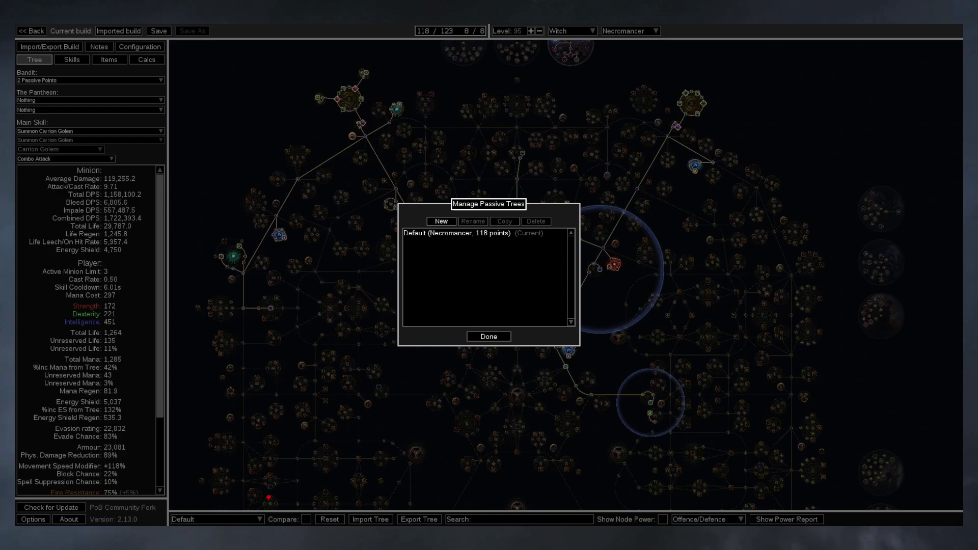
pyautogui.click(456, 232)
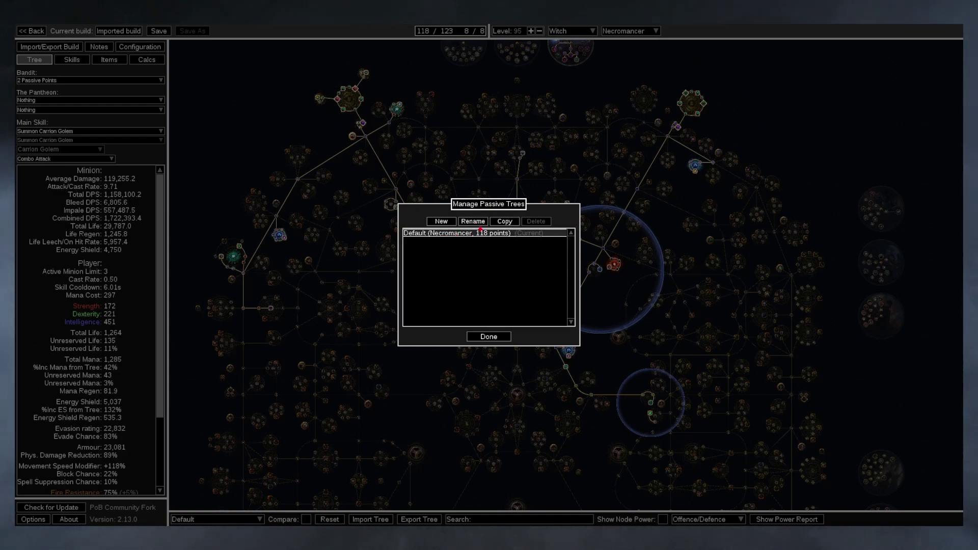
pyautogui.click(503, 221)
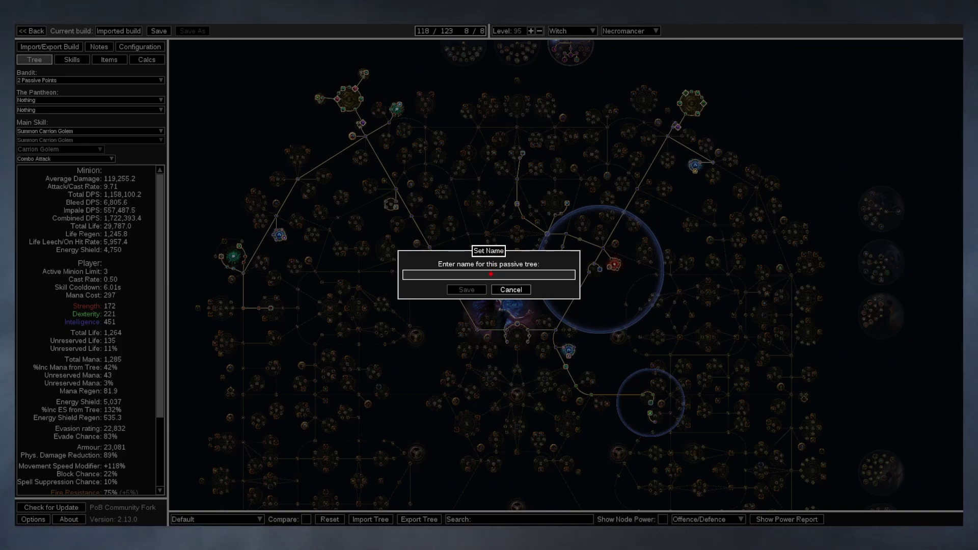
pyautogui.write('level 80')
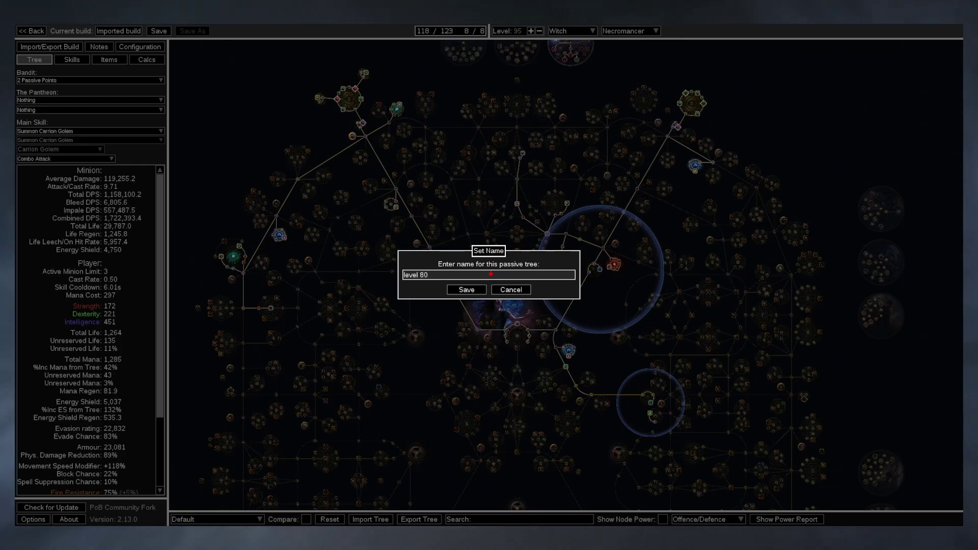
pyautogui.click(471, 290)
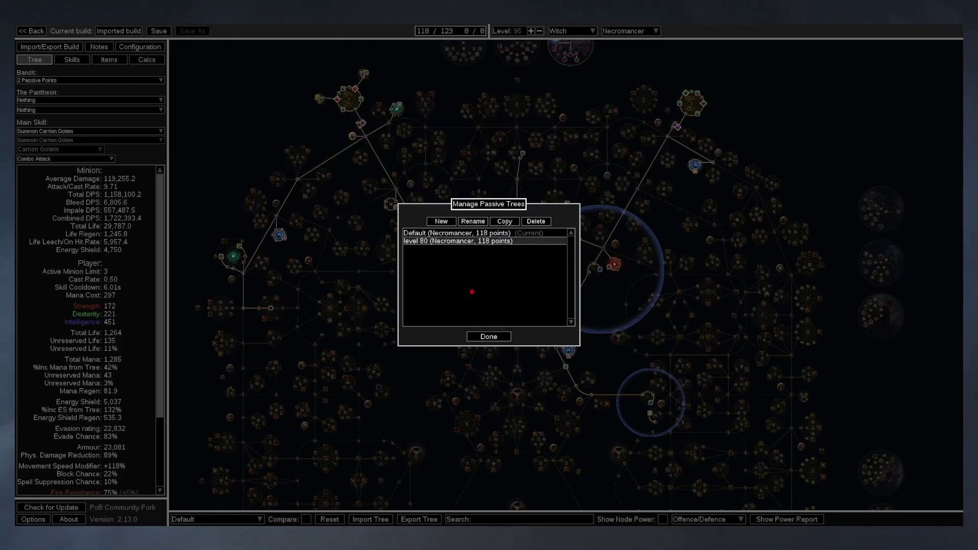
pyautogui.click(488, 336)
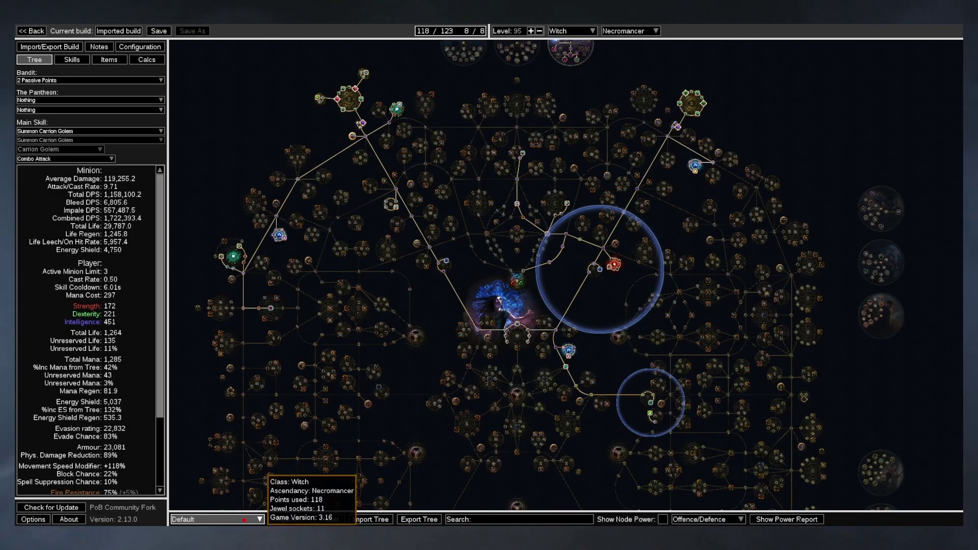
# On the level 80 tree, deallocate the end of the branch above the Witch start and allocate a western path including an Elemental Damage node
pyautogui.click(240, 516)
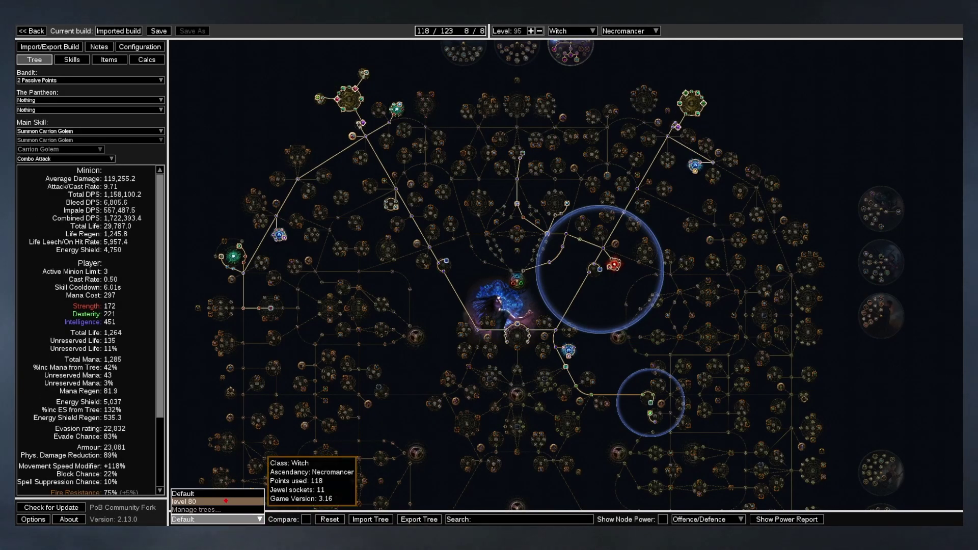
pyautogui.click(226, 501)
pyautogui.click(515, 183)
pyautogui.click(358, 270)
pyautogui.click(317, 272)
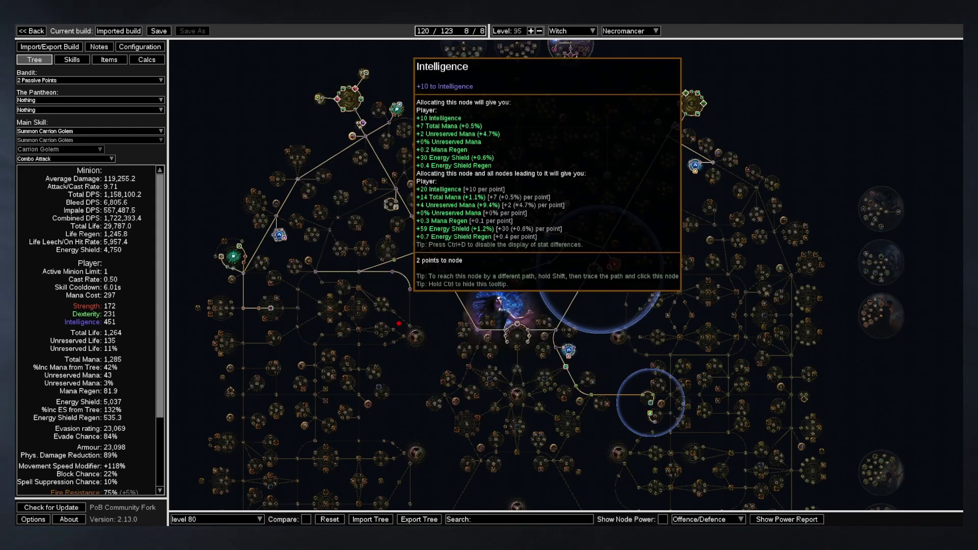
pyautogui.click(408, 289)
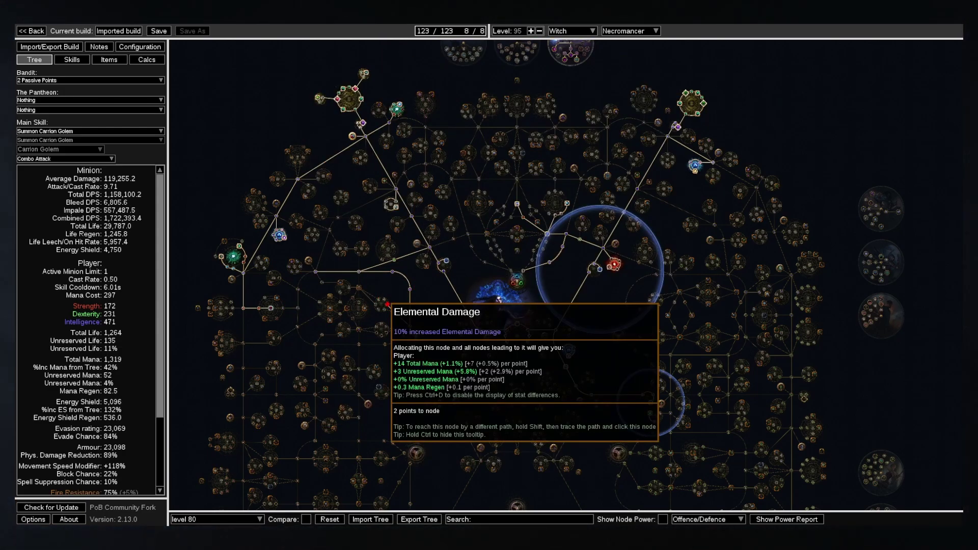
pyautogui.click(387, 305)
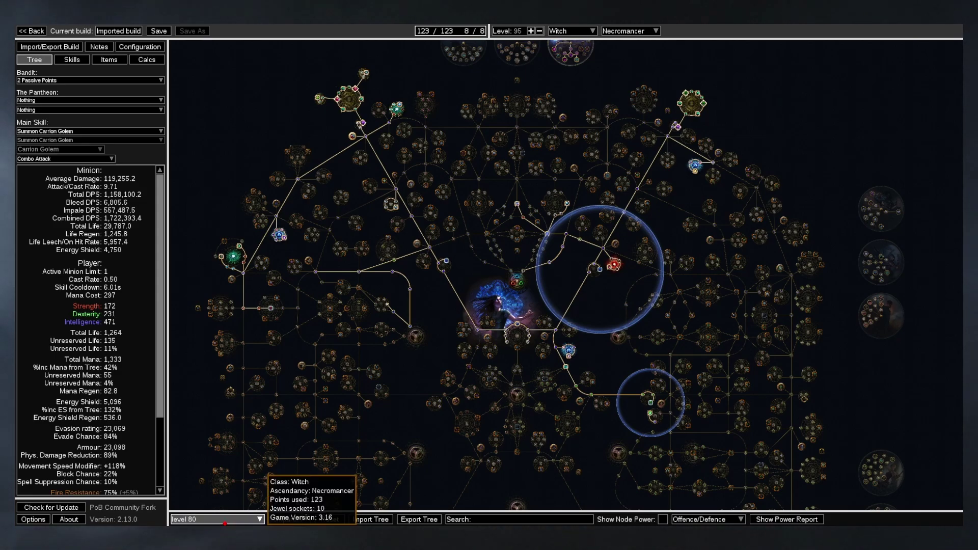
# Compare the two passive trees by showing Default and returning to level 80
pyautogui.click(221, 522)
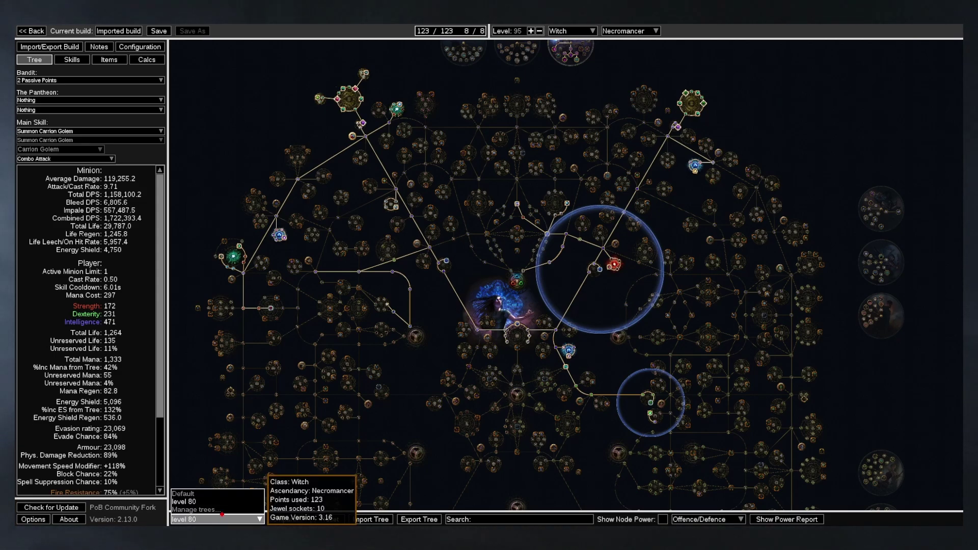
pyautogui.click(214, 493)
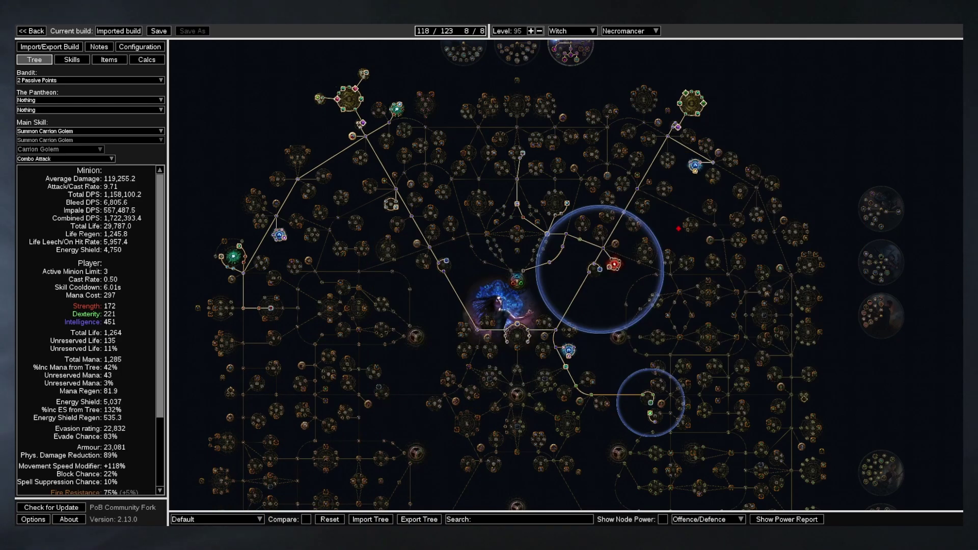
pyautogui.click(191, 519)
pyautogui.click(203, 488)
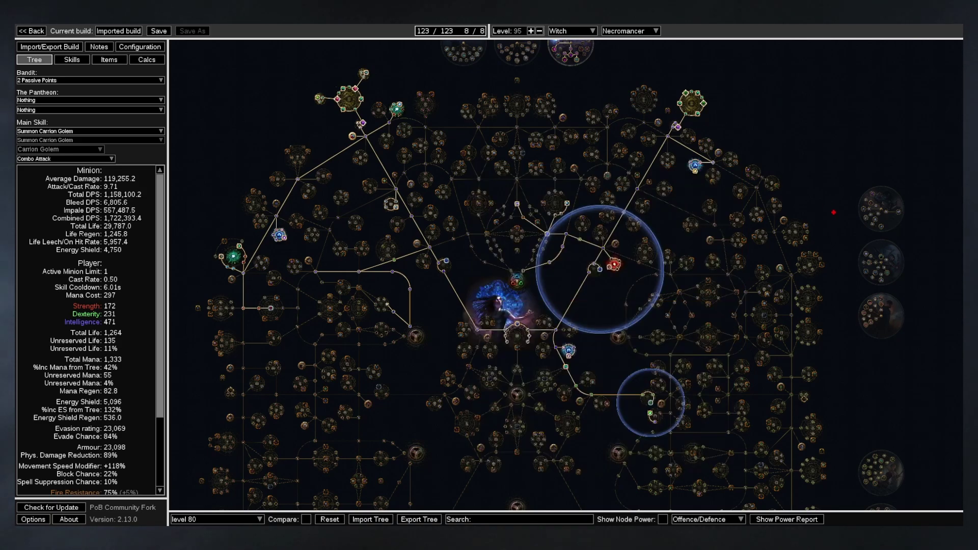
pyautogui.moveTo(832, 161); pyautogui.dragTo(841, 162)
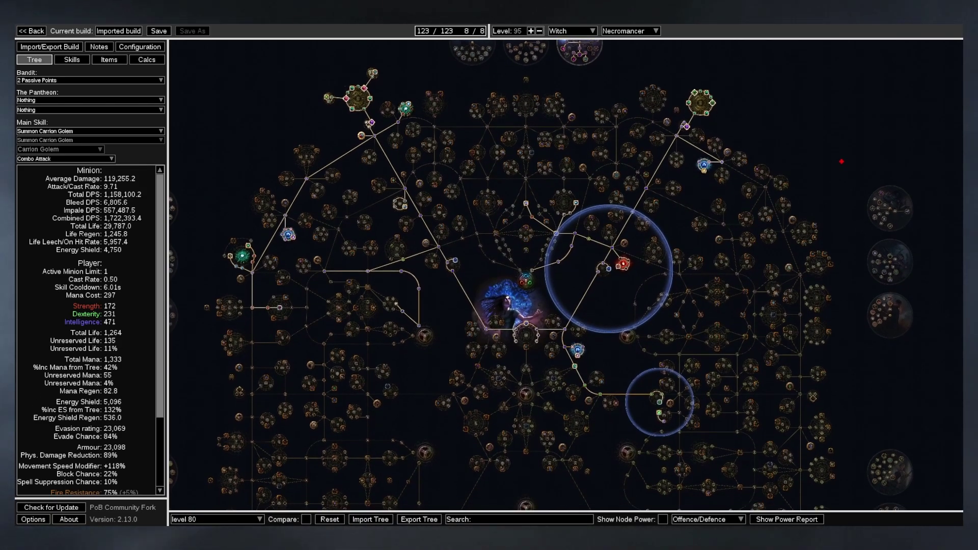
# On the level 80 tree, deallocate the northeastern, western and southern branches, keeping the cluster northeast of the Witch start
pyautogui.click(663, 519)
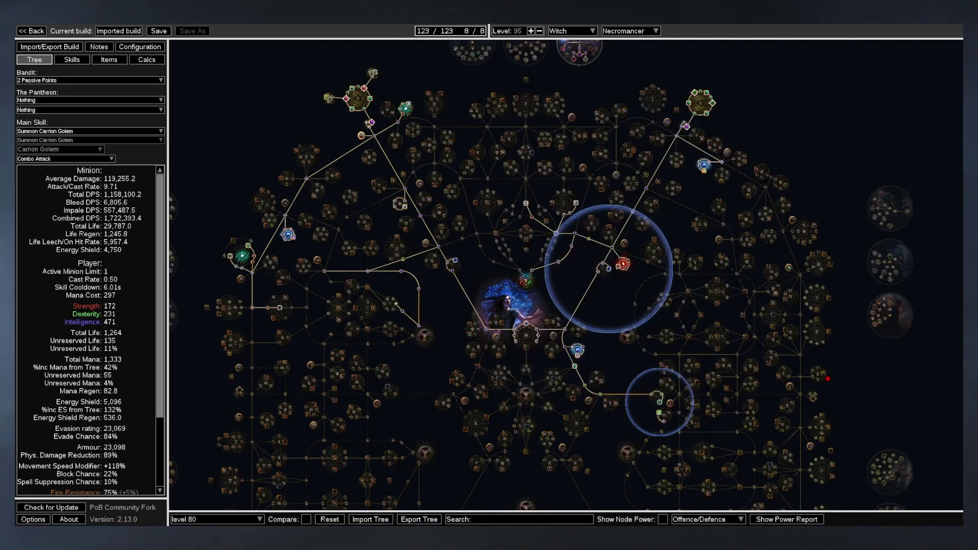
pyautogui.moveTo(837, 249)
pyautogui.mouseDown()
pyautogui.moveTo(825, 213)
pyautogui.moveTo(810, 249)
pyautogui.moveTo(829, 251)
pyautogui.mouseUp()
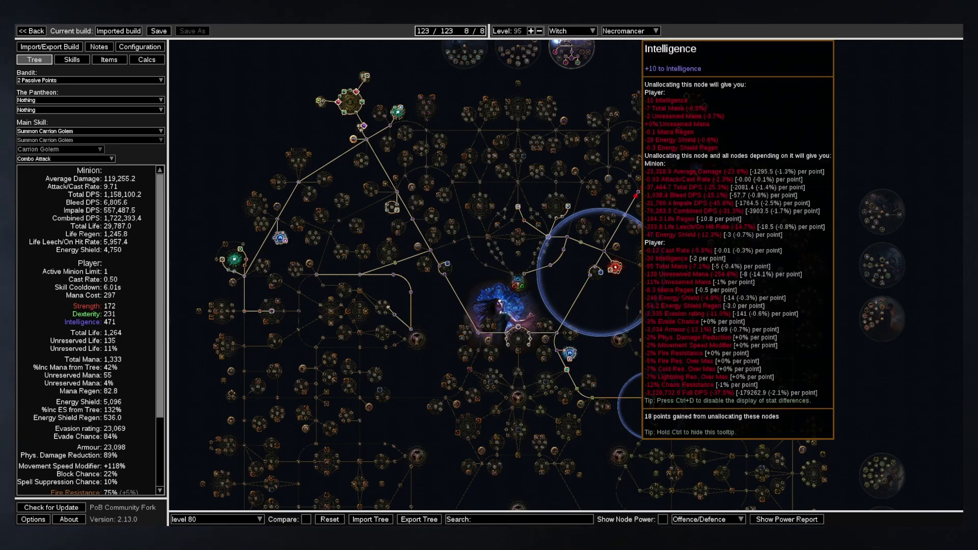
pyautogui.click(635, 197)
pyautogui.click(607, 233)
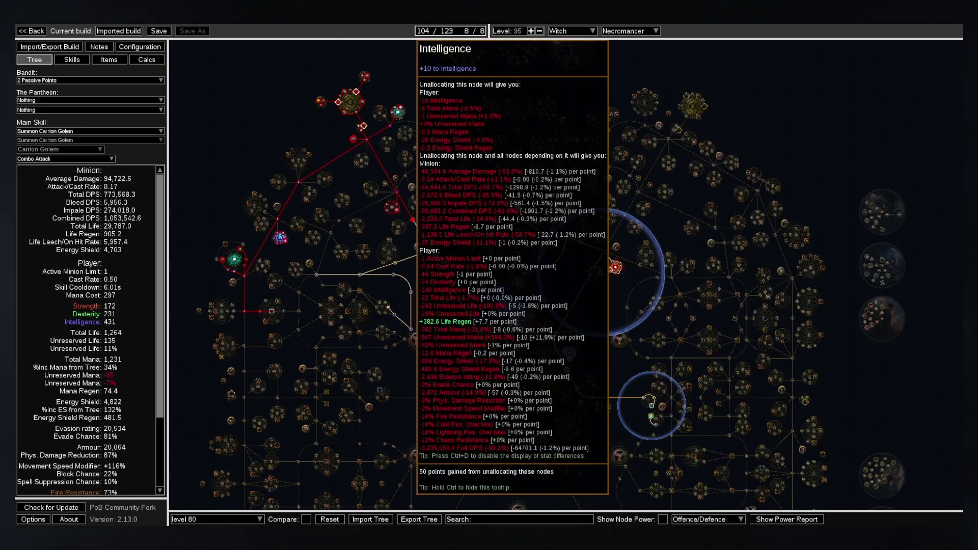
pyautogui.click(413, 221)
pyautogui.click(432, 250)
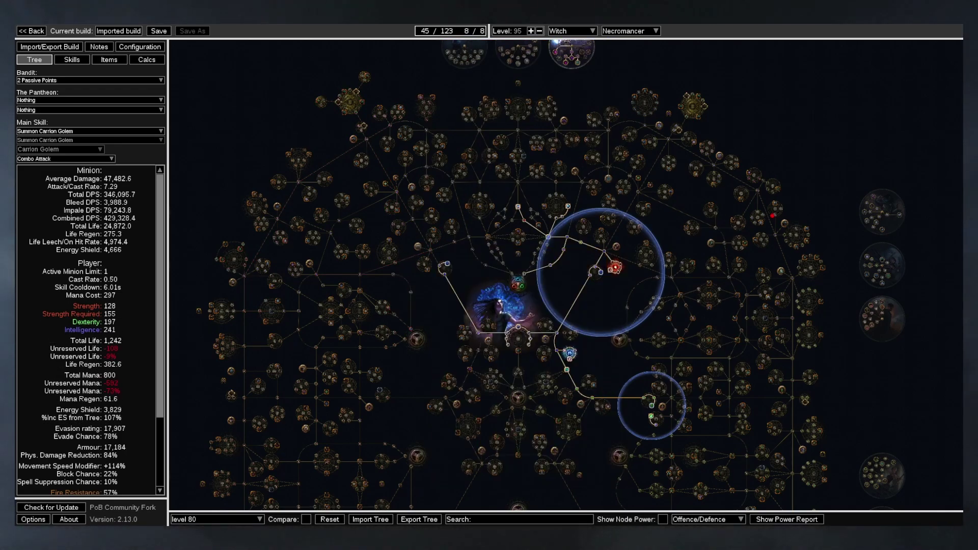
pyautogui.click(554, 349)
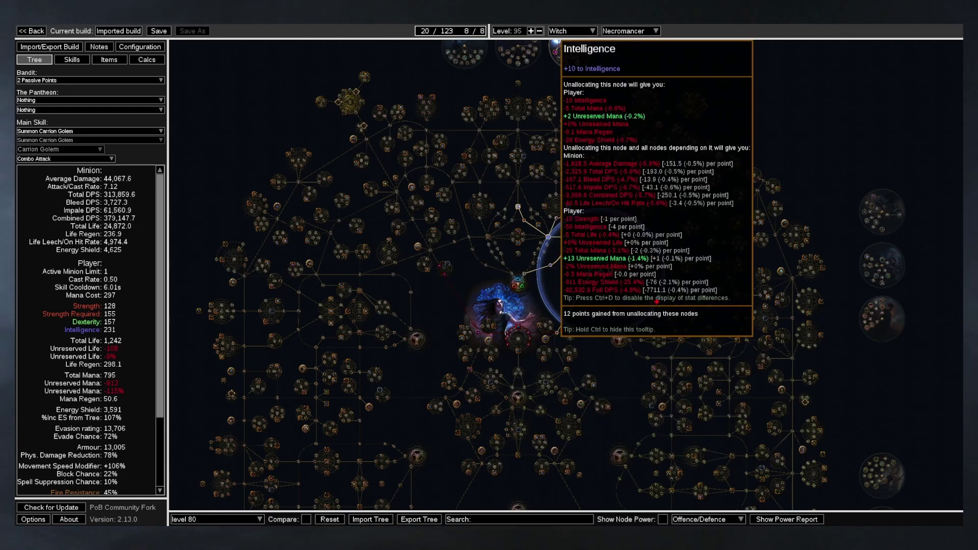
pyautogui.click(688, 292)
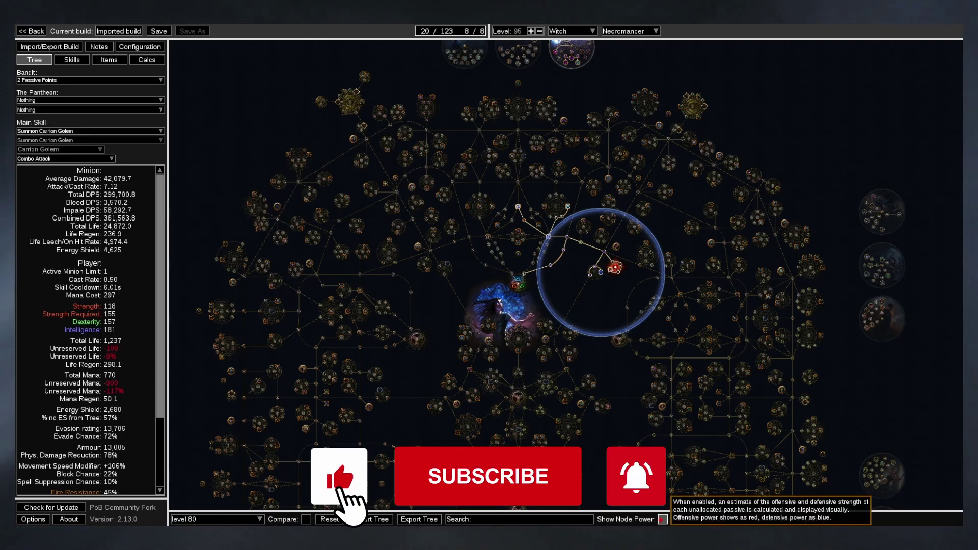
# Examine the passives highlighted by the Offence/Defence node power display, including Influence, and turn the display off
pyautogui.click(662, 519)
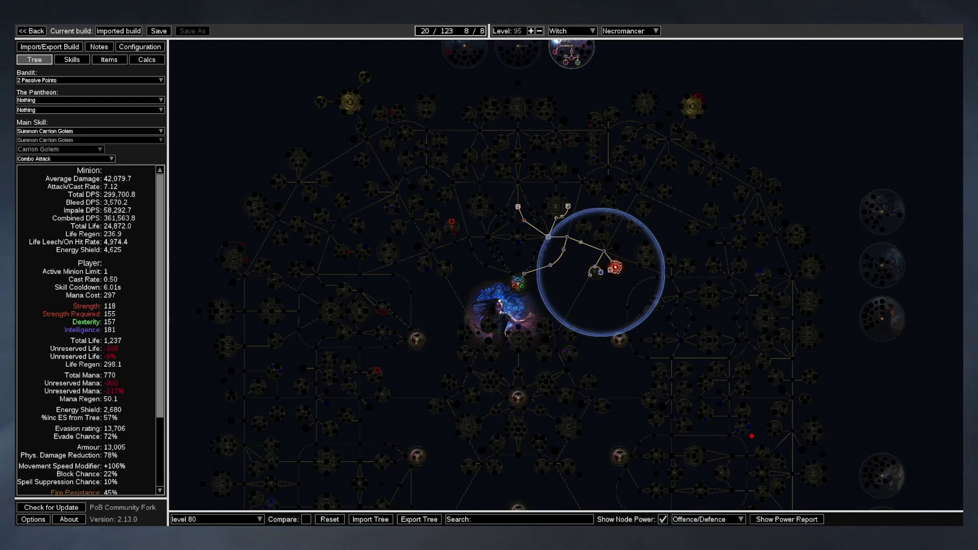
pyautogui.moveTo(481, 48)
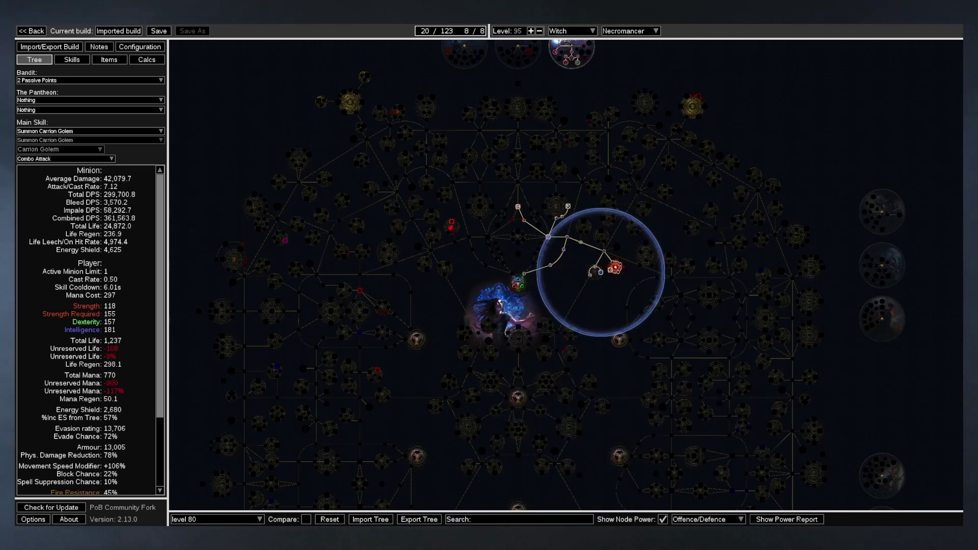
pyautogui.moveTo(561, 275); pyautogui.dragTo(573, 260)
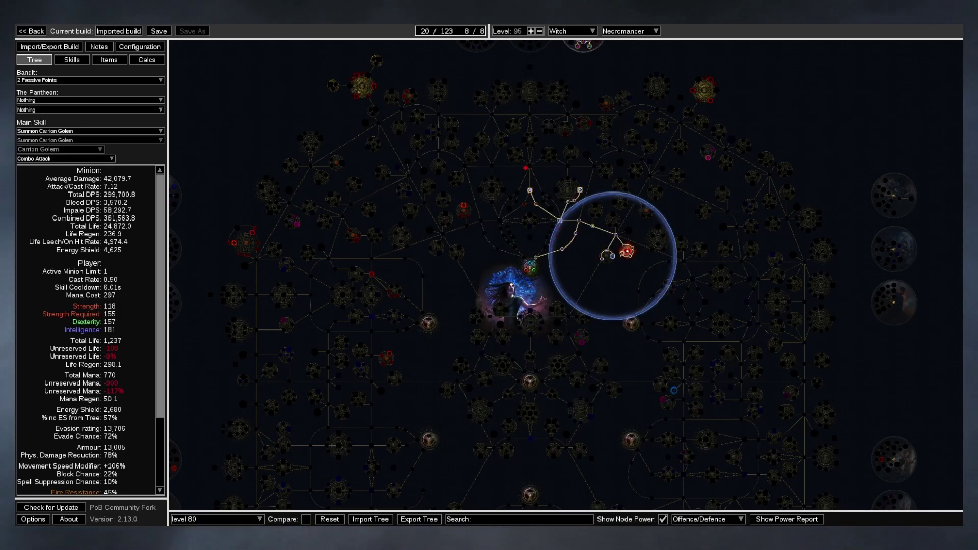
pyautogui.moveTo(464, 206)
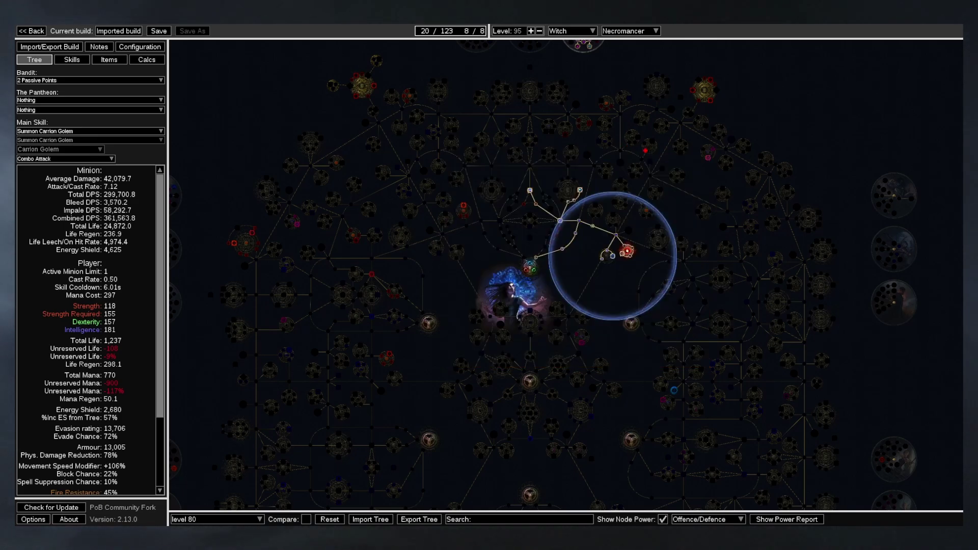
pyautogui.moveTo(710, 151)
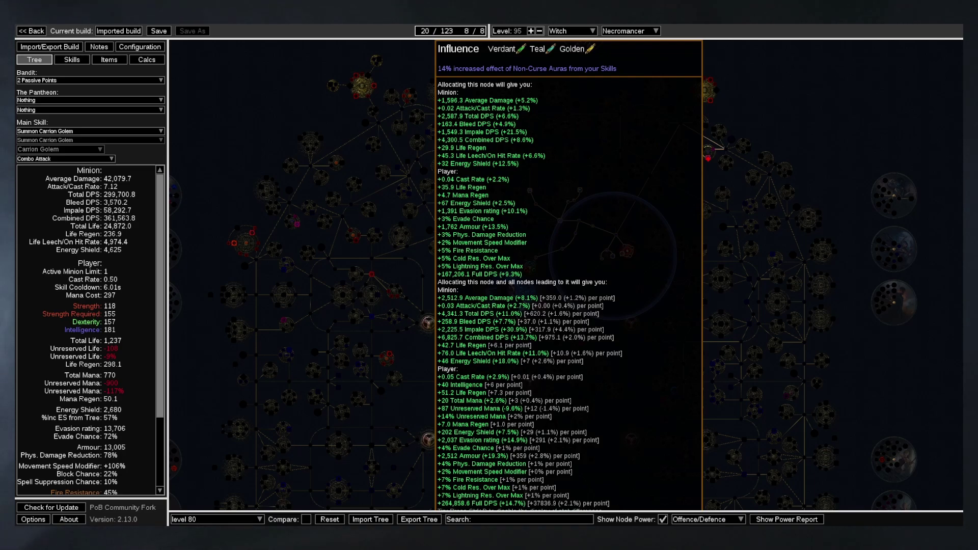
pyautogui.moveTo(580, 190)
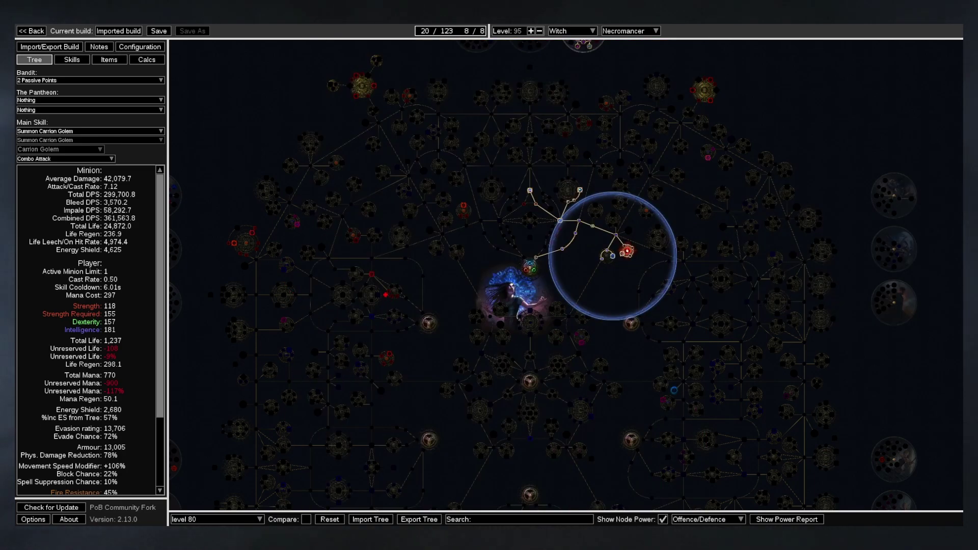
pyautogui.moveTo(439, 107); pyautogui.dragTo(448, 92)
pyautogui.moveTo(448, 93)
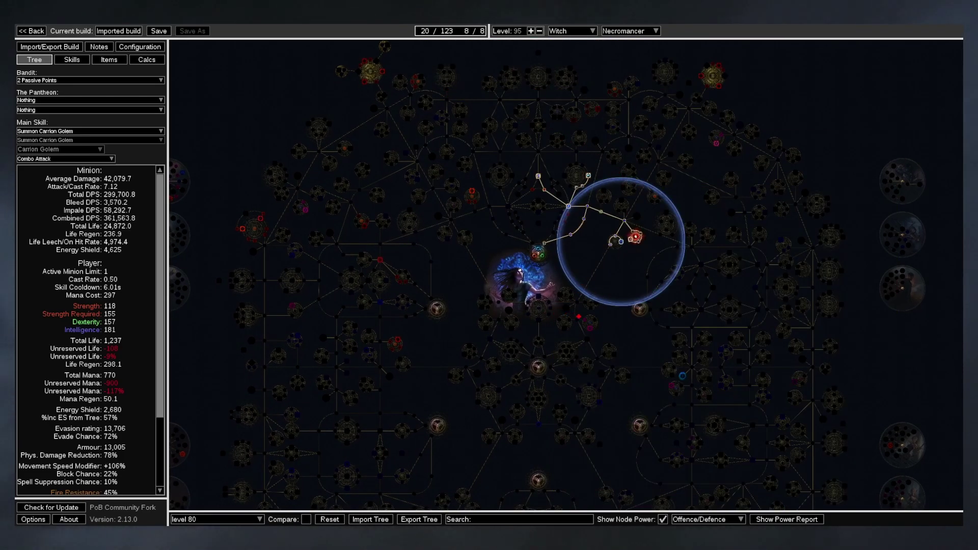
pyautogui.moveTo(448, 102); pyautogui.dragTo(455, 85)
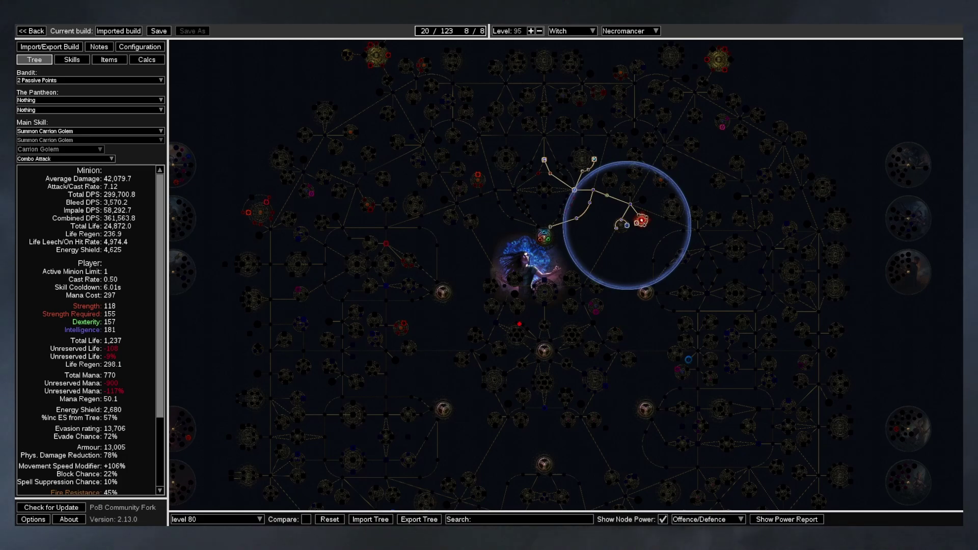
pyautogui.moveTo(402, 325)
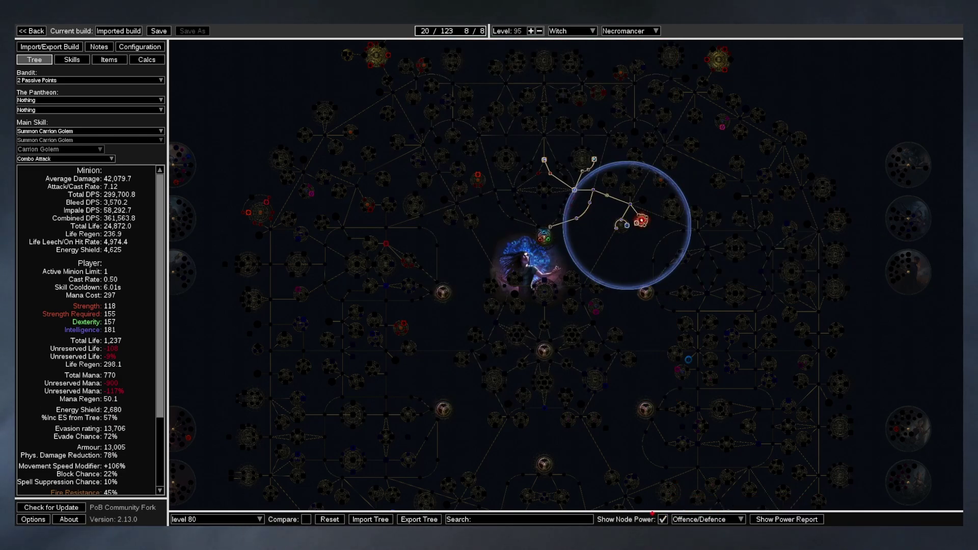
pyautogui.click(662, 519)
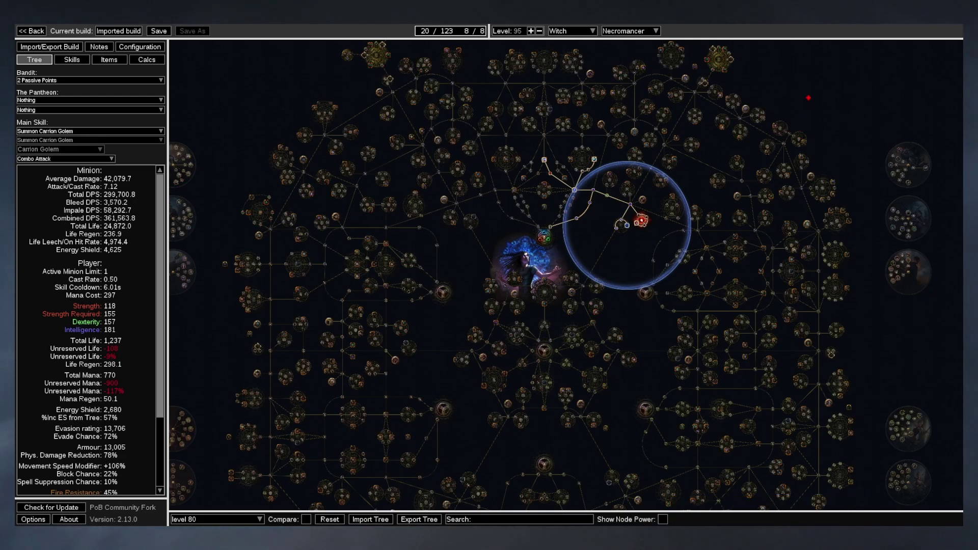
pyautogui.moveTo(808, 97); pyautogui.dragTo(807, 148)
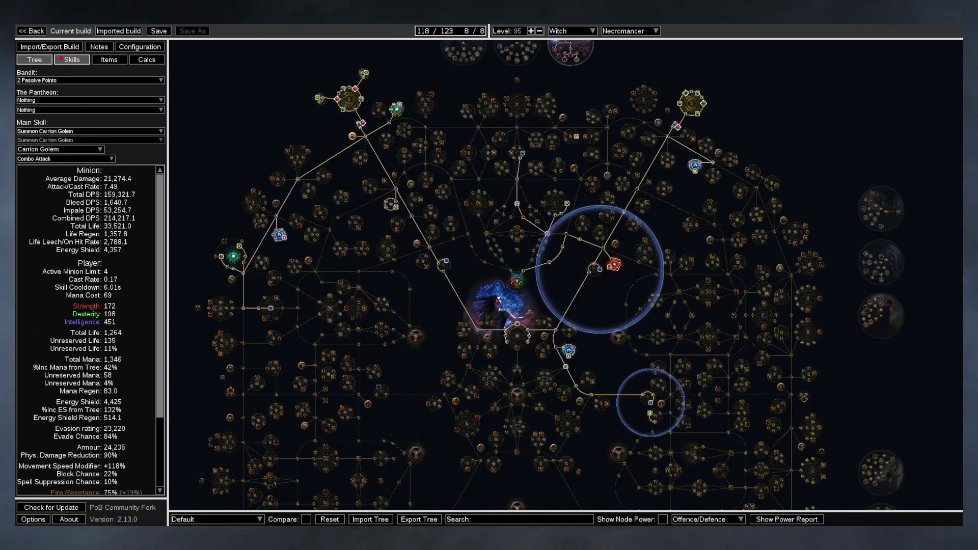
# Review the gems in the socket groups from Flame Dash through Vaal Grace, Vaal Discipline, Pride, Vitality
pyautogui.click(61, 59)
pyautogui.click(204, 81)
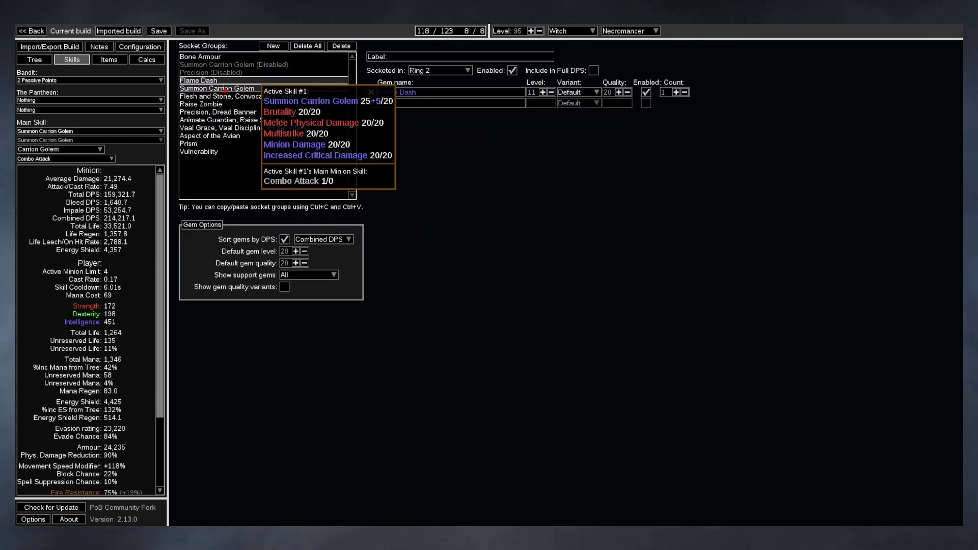
pyautogui.click(225, 89)
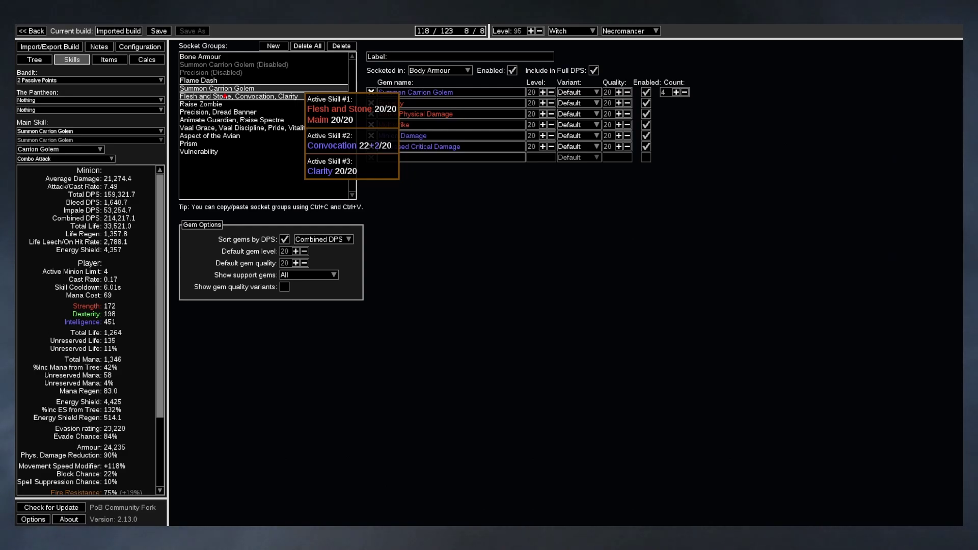
pyautogui.click(224, 96)
pyautogui.click(225, 104)
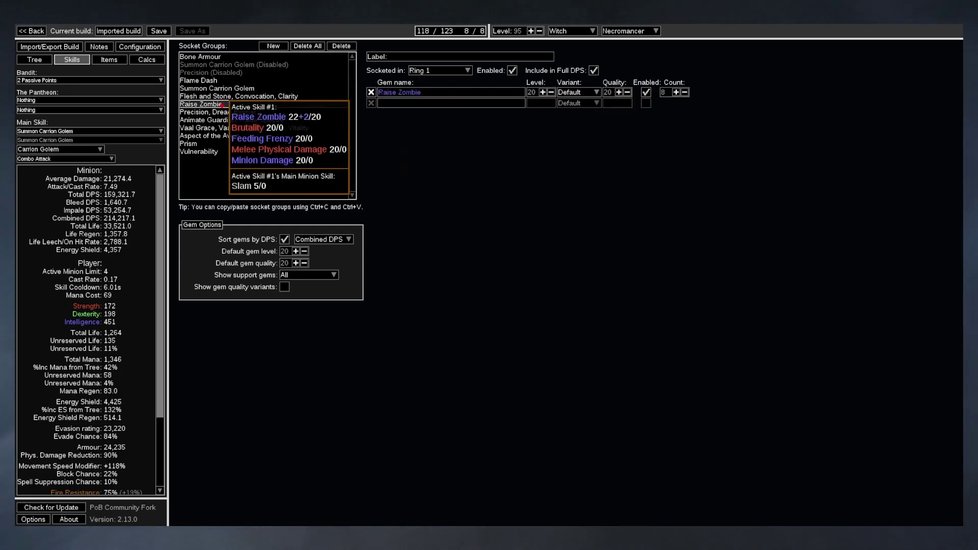
pyautogui.click(225, 111)
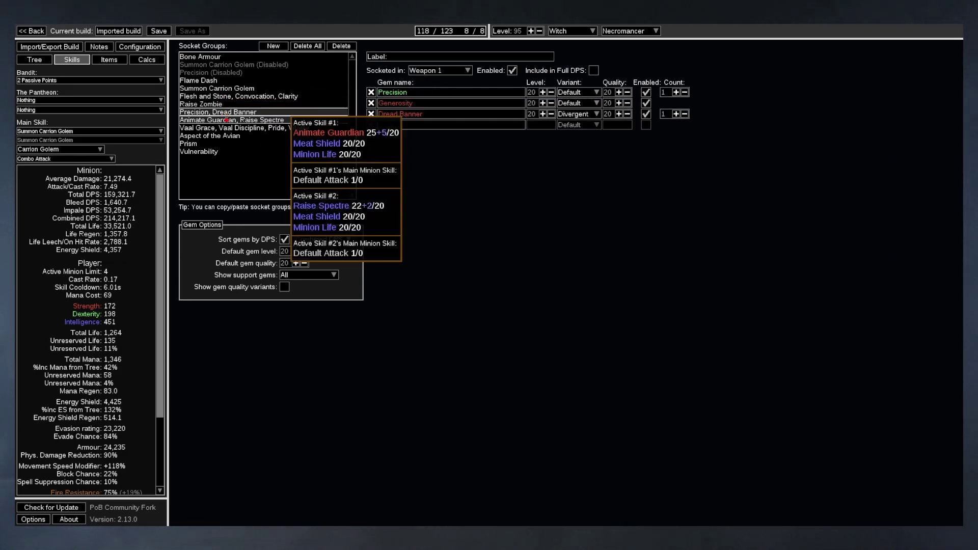
pyautogui.click(225, 120)
pyautogui.click(224, 127)
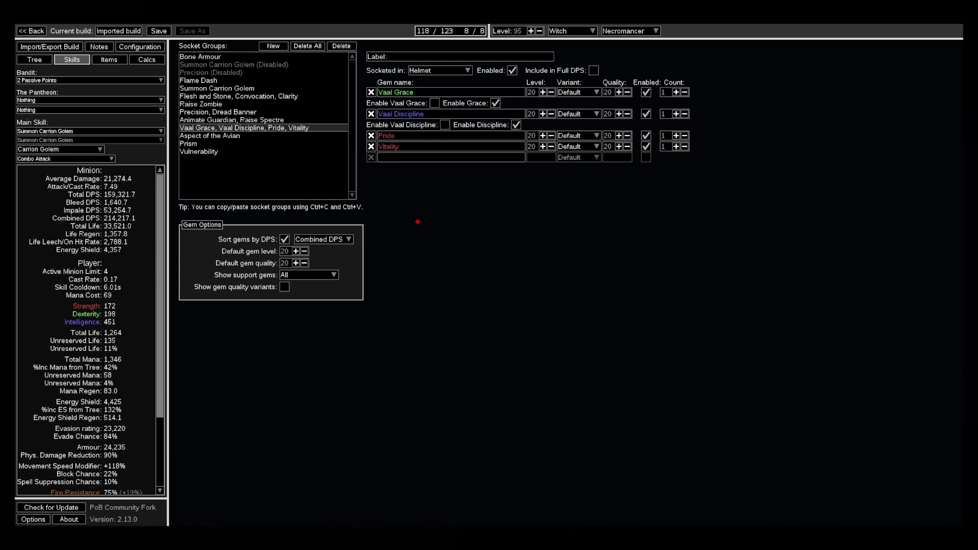
# Add the Damage on Full Life support gem to the enabled Summon Carrion Golem socket group
pyautogui.click(219, 88)
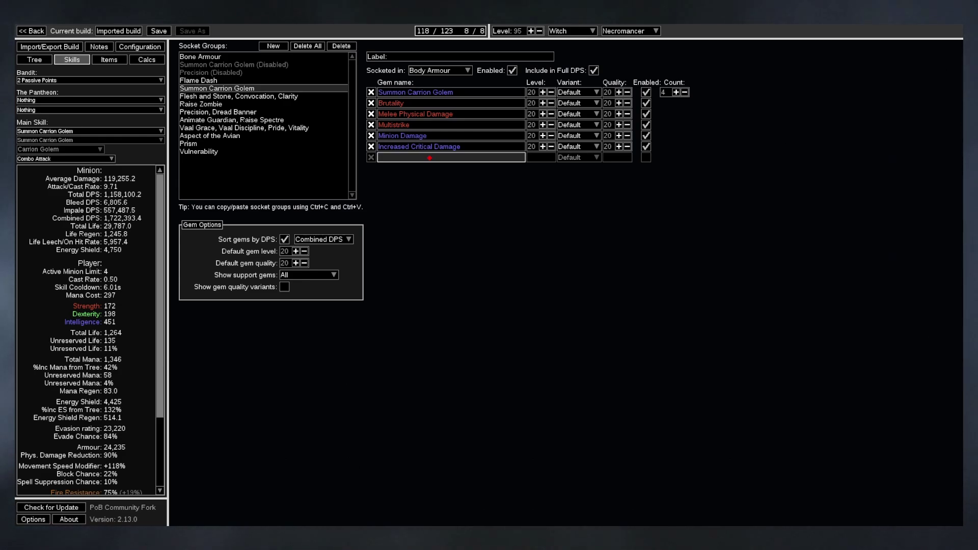
pyautogui.click(429, 158)
pyautogui.moveTo(437, 168)
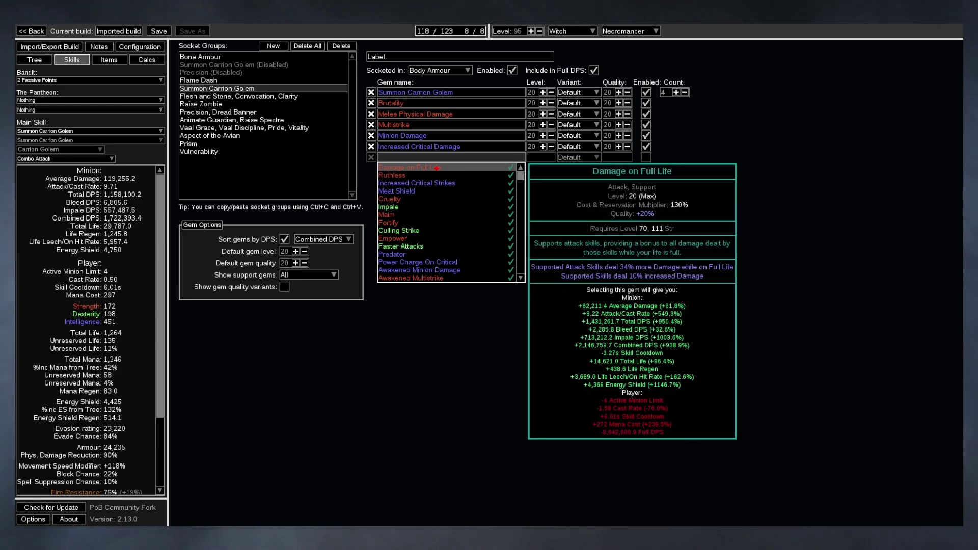
pyautogui.click(435, 168)
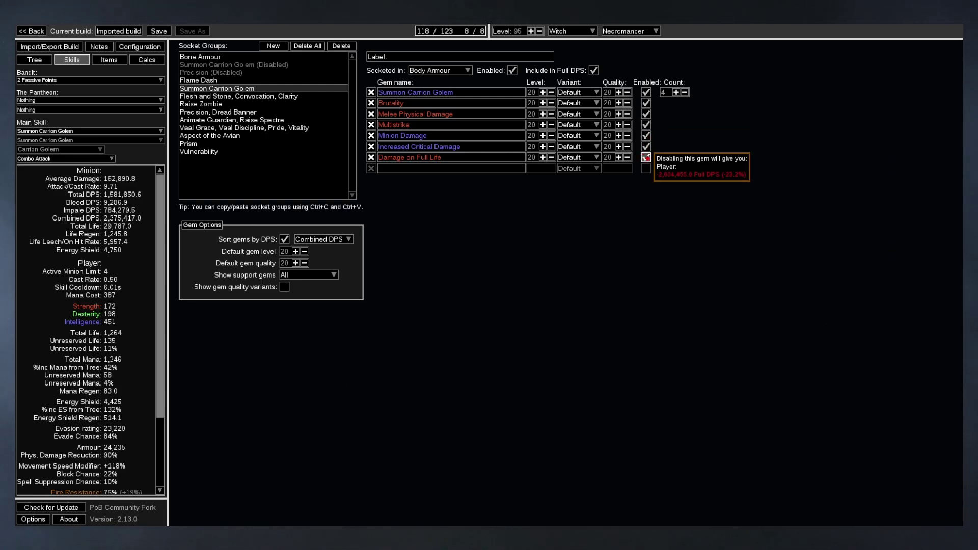
# Disable and re-enable the Increased Critical Damage and Minion Damage supports in turn, and remove Damage on Full Life
pyautogui.click(646, 146)
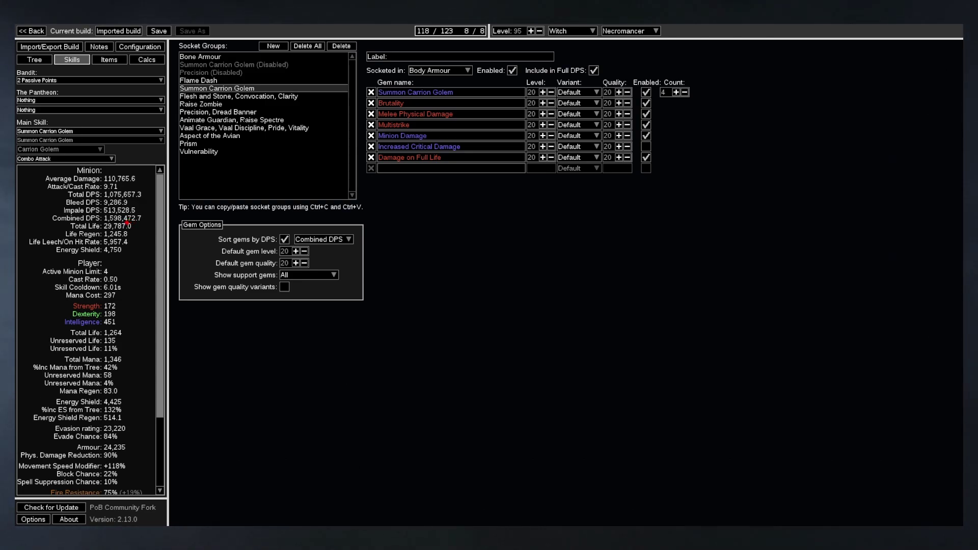
pyautogui.click(646, 146)
pyautogui.click(646, 136)
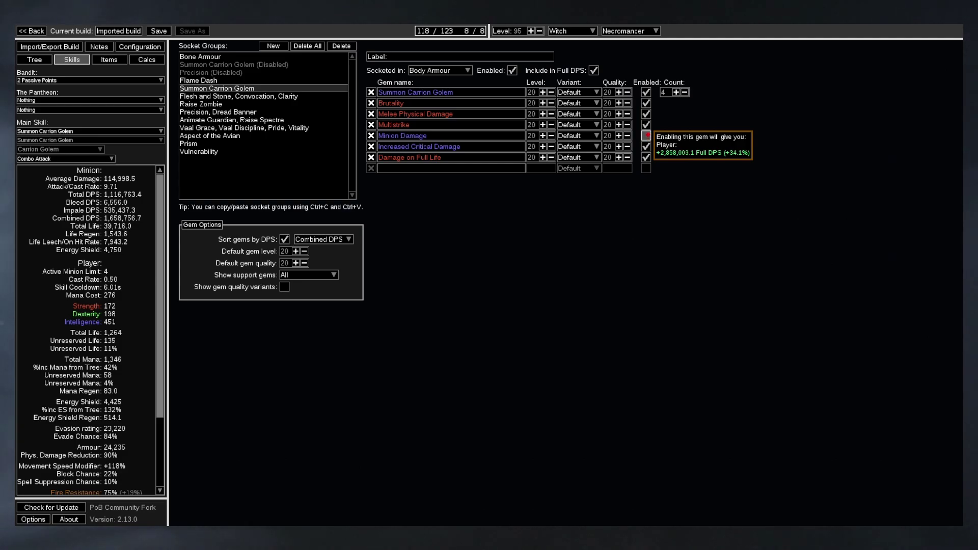
pyautogui.click(646, 136)
pyautogui.click(646, 158)
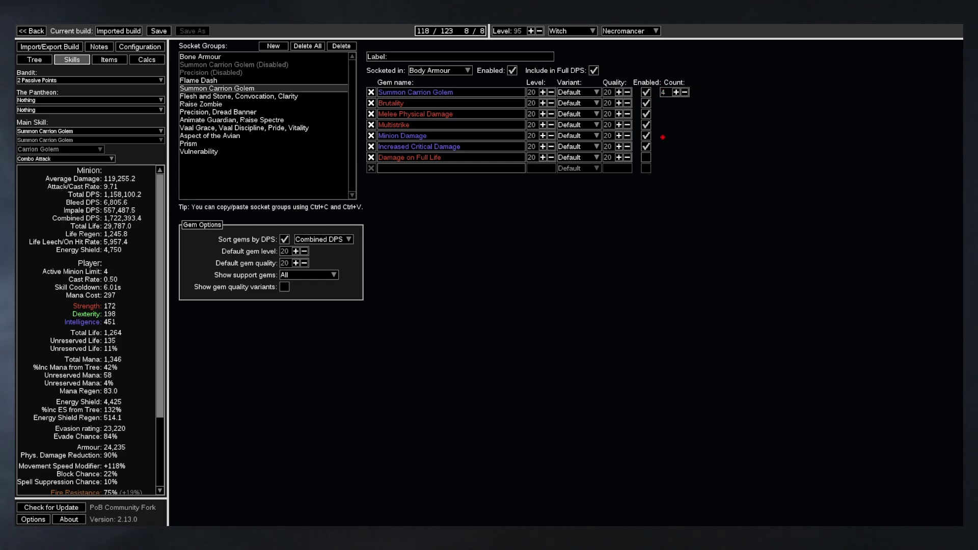
pyautogui.press('Delete')
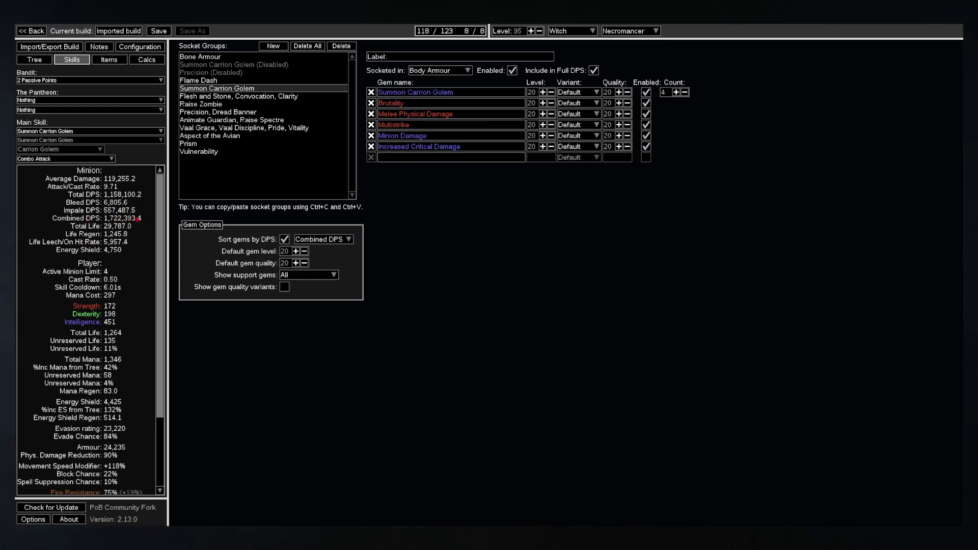
# Try level 21 for Summon Carrion Golem and quality 22 for Melee Physical Damage, restoring each to 20
pyautogui.click(543, 92)
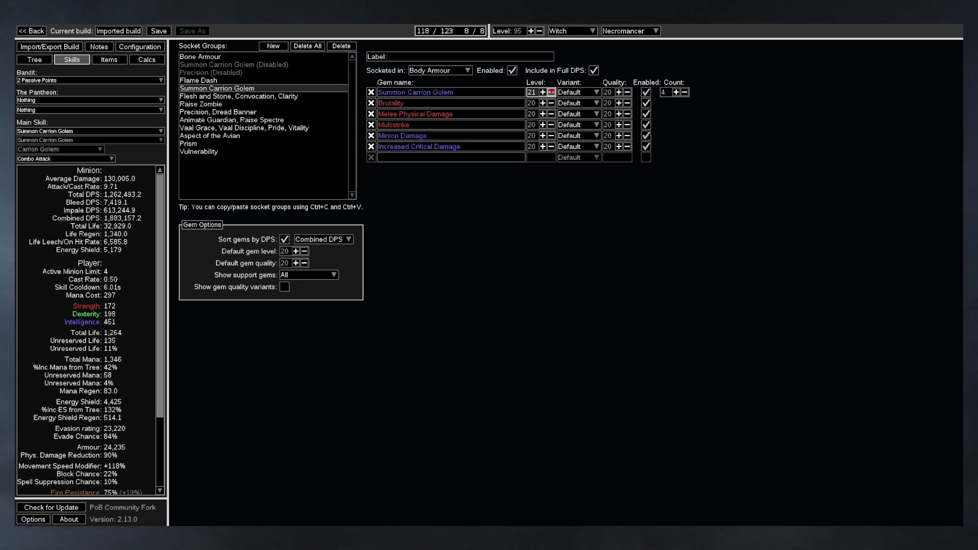
pyautogui.click(551, 92)
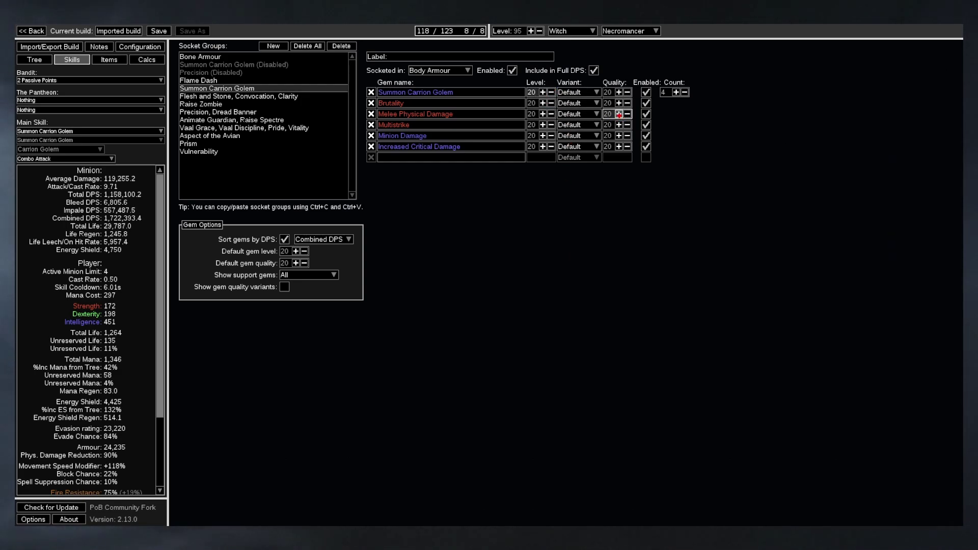
pyautogui.click(619, 114)
pyautogui.click(619, 114)
pyautogui.click(619, 114)
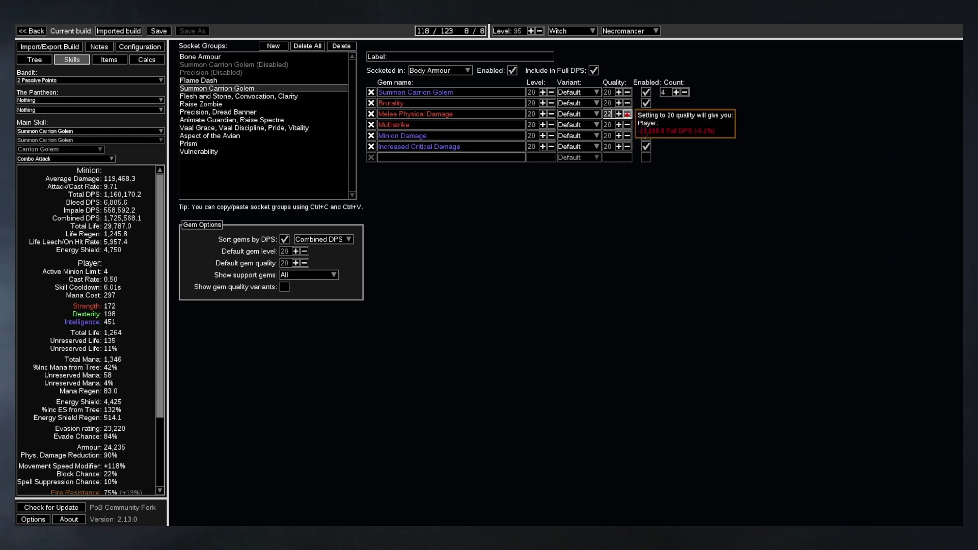
pyautogui.press('BackSpace')
pyautogui.write('0')
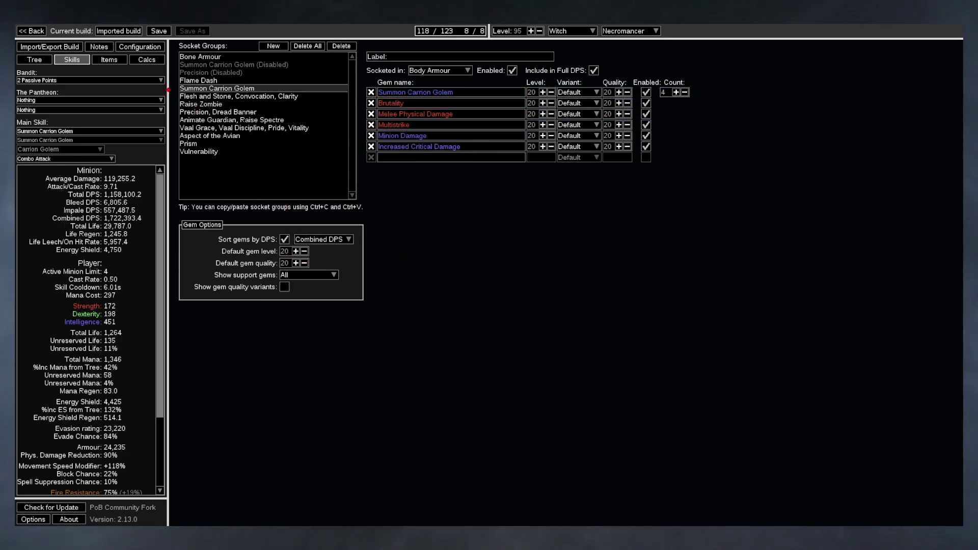
# Search the build's unique items database for "hungry" and preview The Hungry Loop ring and the Hungry Abyss jewel
pyautogui.click(109, 60)
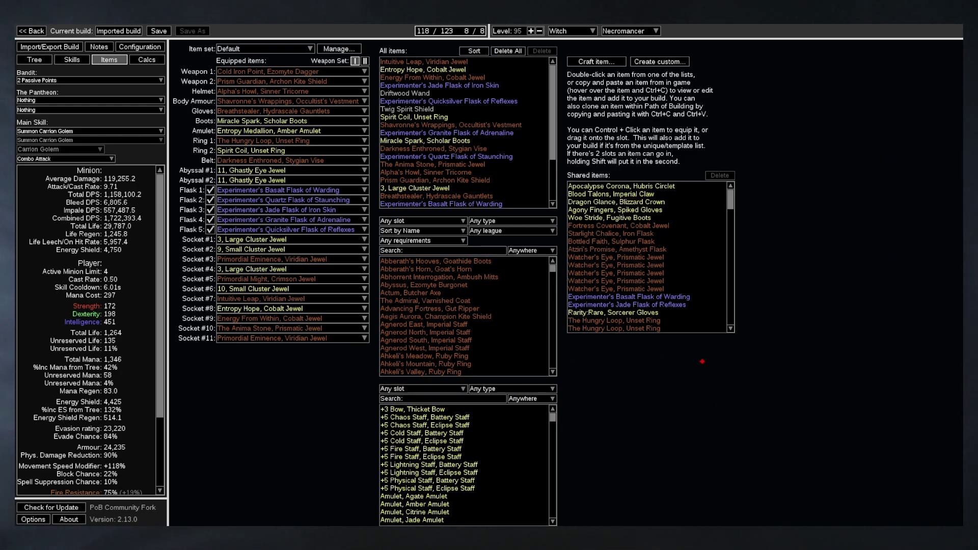
pyautogui.click(460, 251)
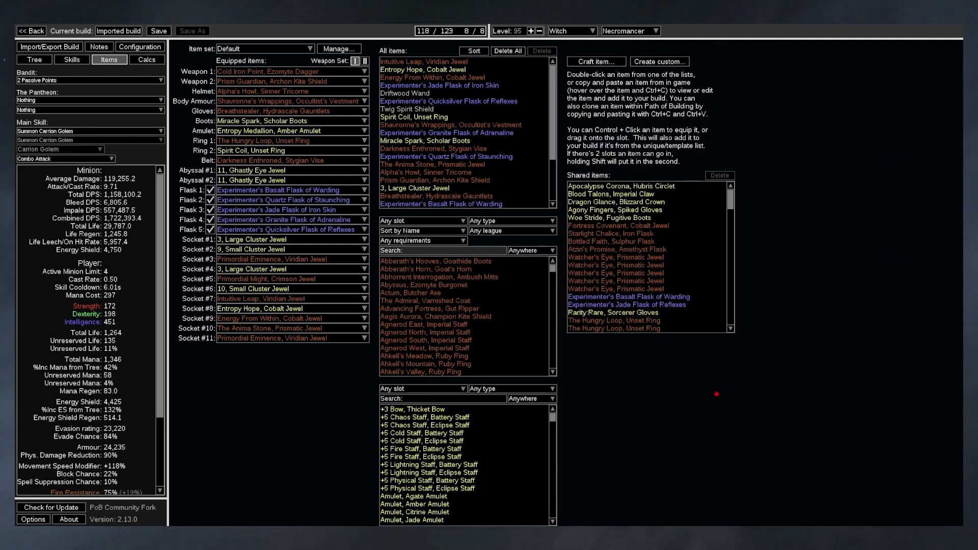
pyautogui.write('hungry')
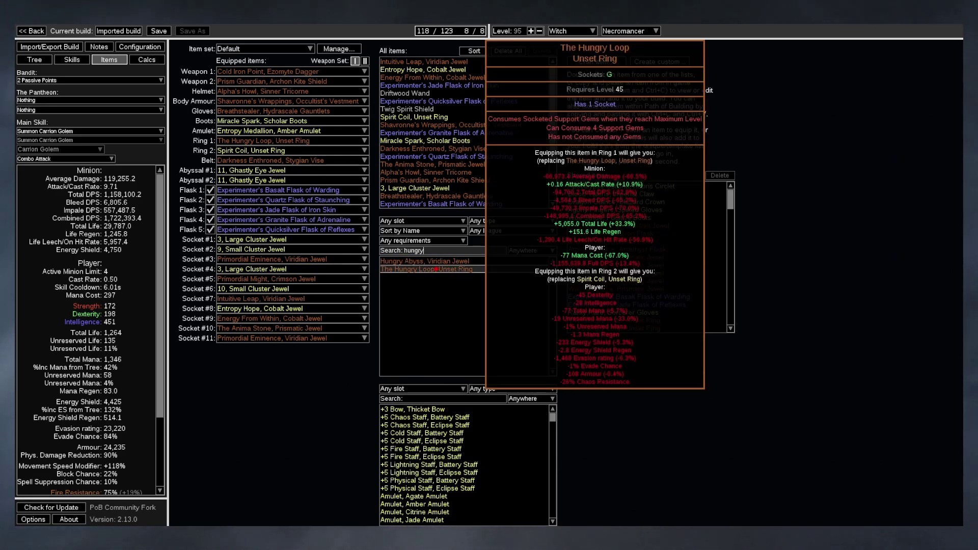
pyautogui.doubleClick(423, 269)
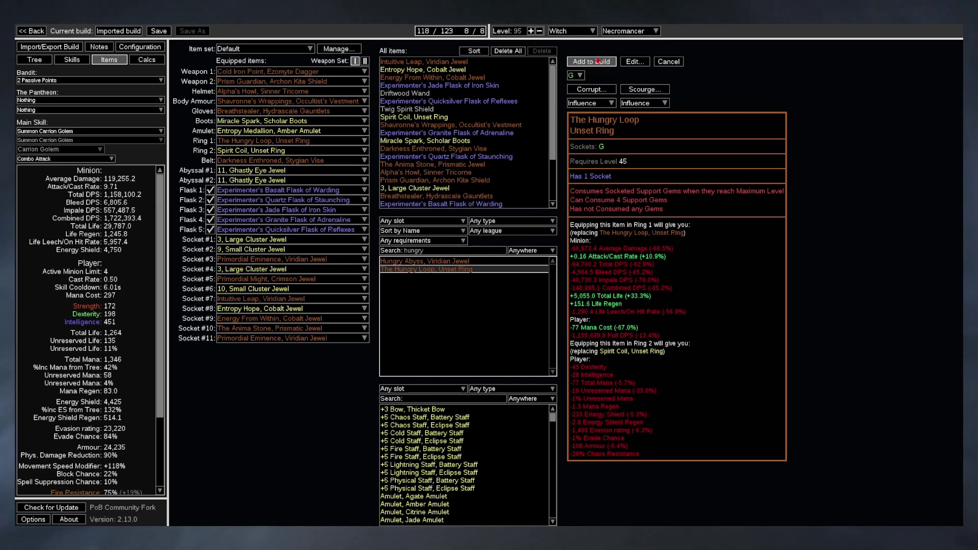
pyautogui.doubleClick(438, 261)
# Search the unique items for "shavr" and open Shavronne's Wrappings, Occultist's Vestment for customization
pyautogui.press('BackSpace')
pyautogui.press('BackSpace')
pyautogui.press('BackSpace')
pyautogui.press('BackSpace')
pyautogui.press('BackSpace')
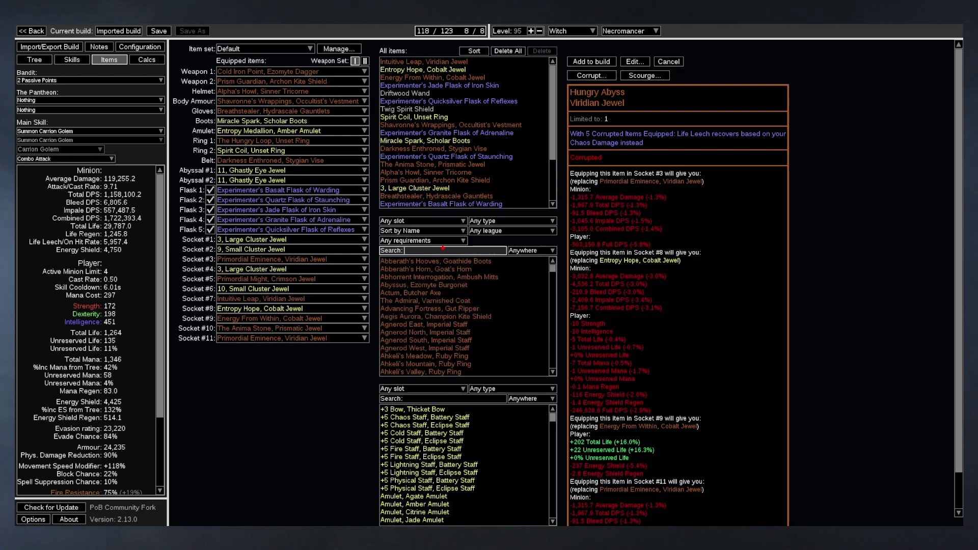
pyautogui.write('shavr')
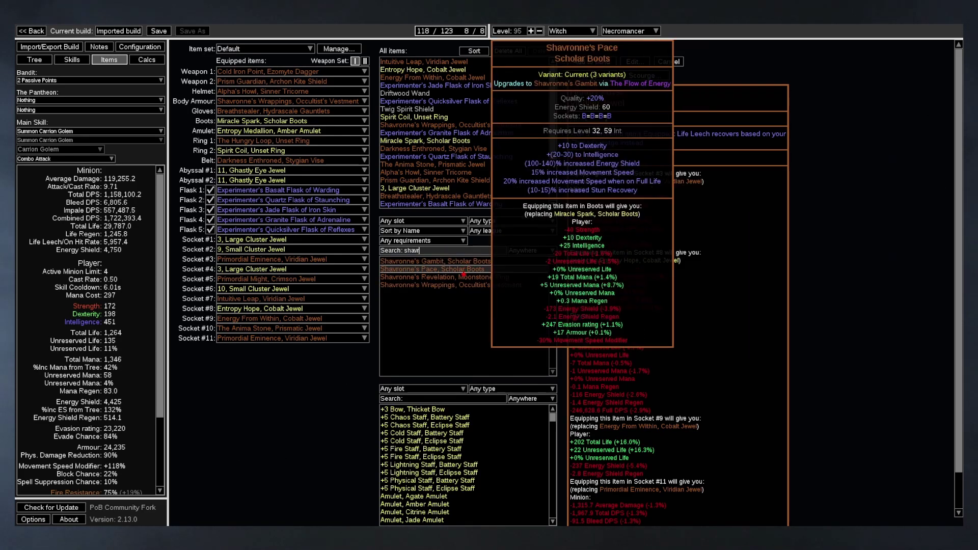
pyautogui.doubleClick(451, 285)
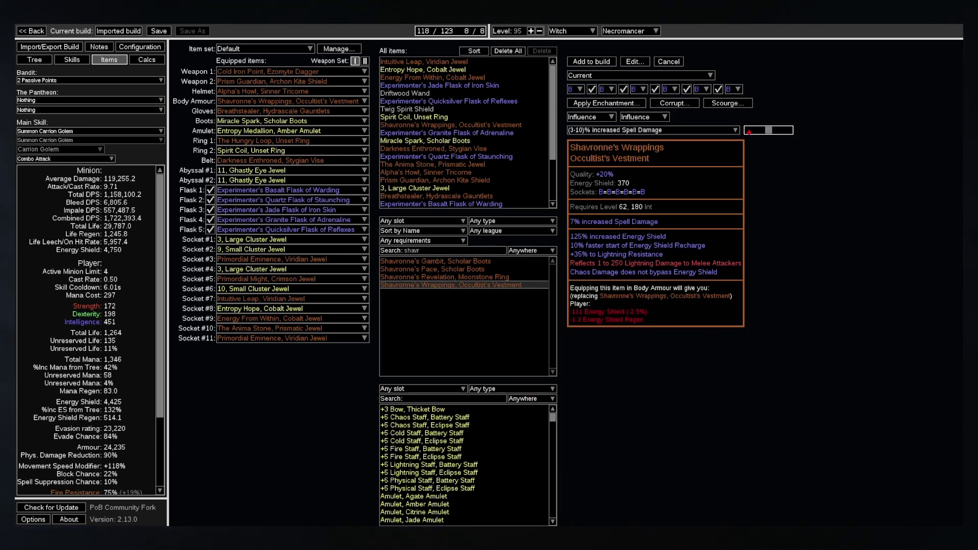
# Roll Shavronne's Wrappings to 10% increased Spell Damage and 110% increased Energy Shield, and select its Lightning Resistance modifier
pyautogui.moveTo(769, 132); pyautogui.dragTo(790, 130)
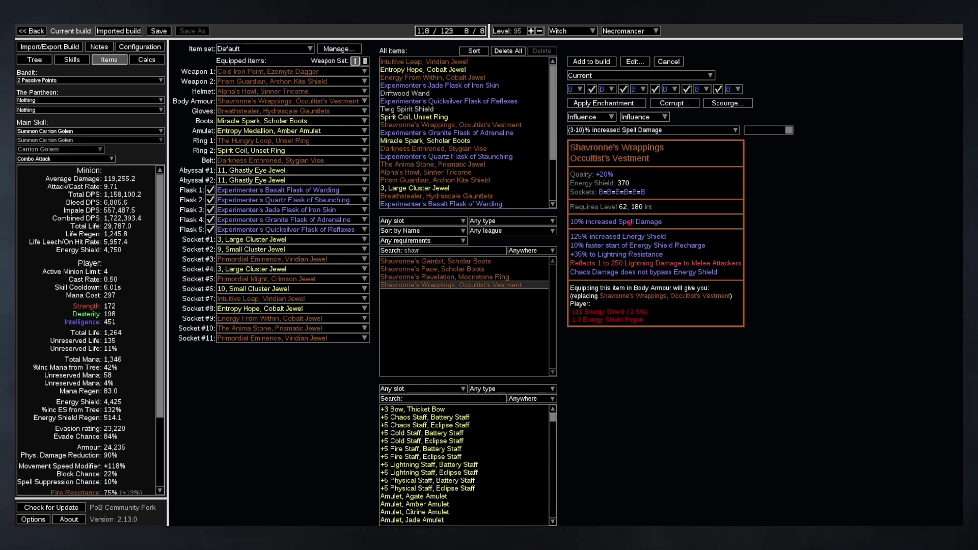
pyautogui.click(673, 130)
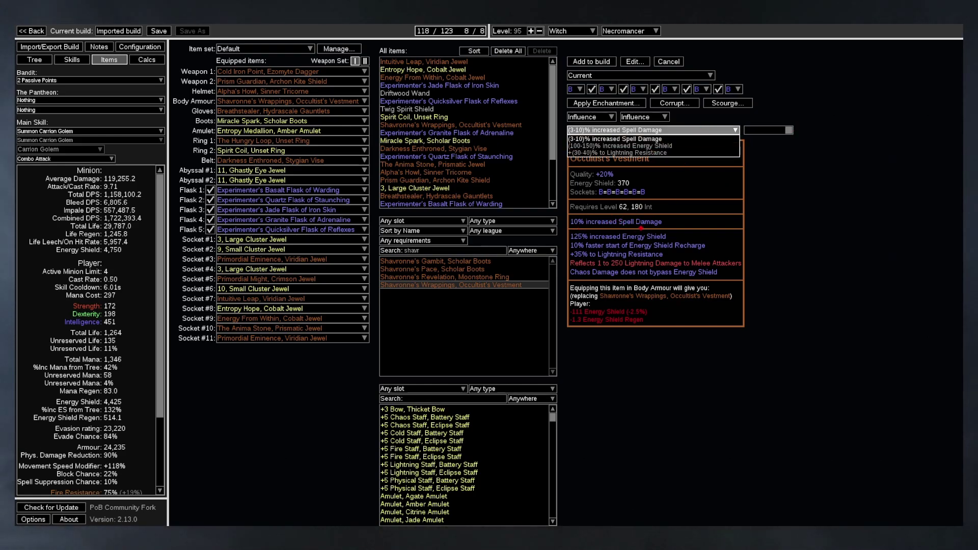
pyautogui.click(666, 145)
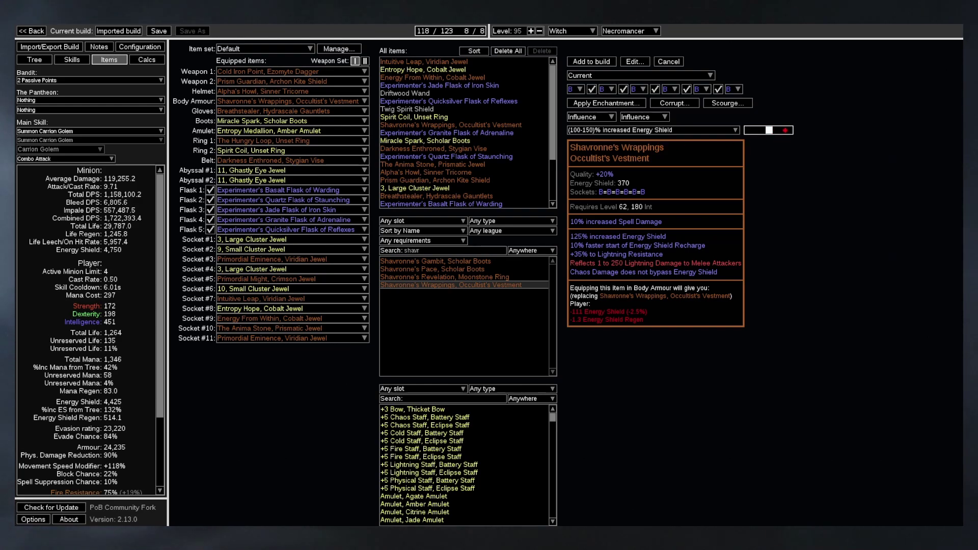
pyautogui.moveTo(773, 130)
pyautogui.mouseDown()
pyautogui.moveTo(755, 130)
pyautogui.moveTo(765, 130)
pyautogui.mouseUp()
pyautogui.click(657, 130)
pyautogui.click(657, 151)
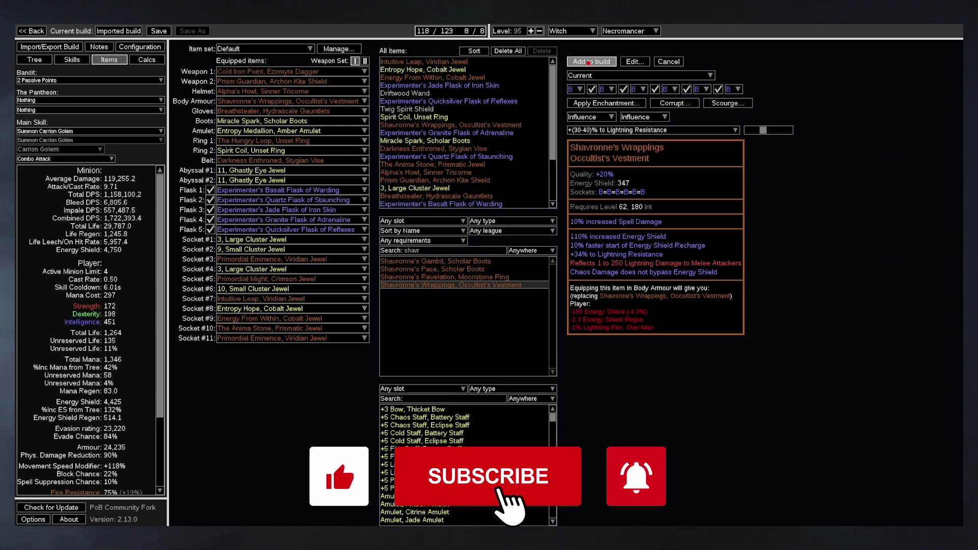
# Add the customized Shavronne's Wrappings to the build, but choose the version with 146% increased Energy Shield as body armour
pyautogui.click(589, 62)
pyautogui.click(306, 100)
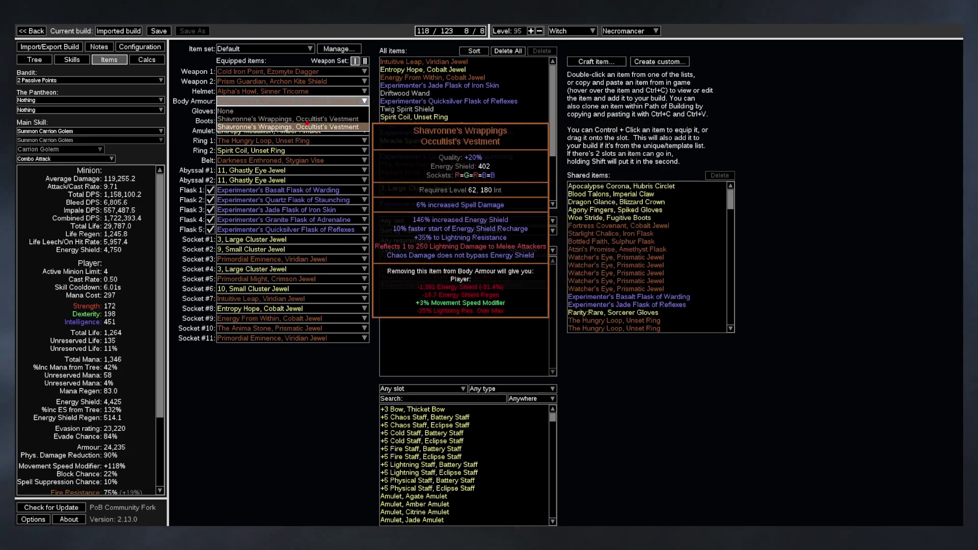
pyautogui.click(307, 126)
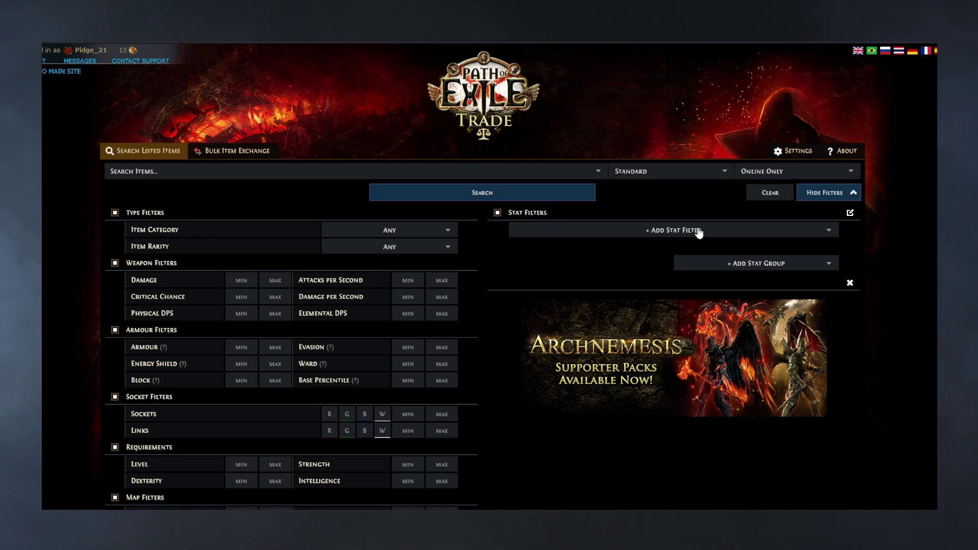
# On the Path of Exile trade site, search for gloves with at least 35 maximum Energy Shield and 15% increased Energy Shield
pyautogui.click(392, 233)
pyautogui.scroll(-5, 199, 342)
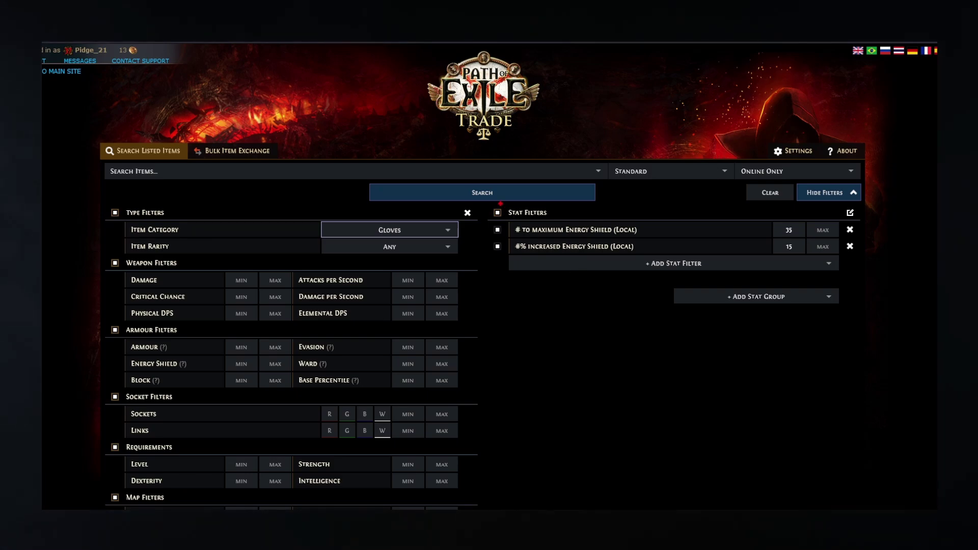
pyautogui.click(490, 196)
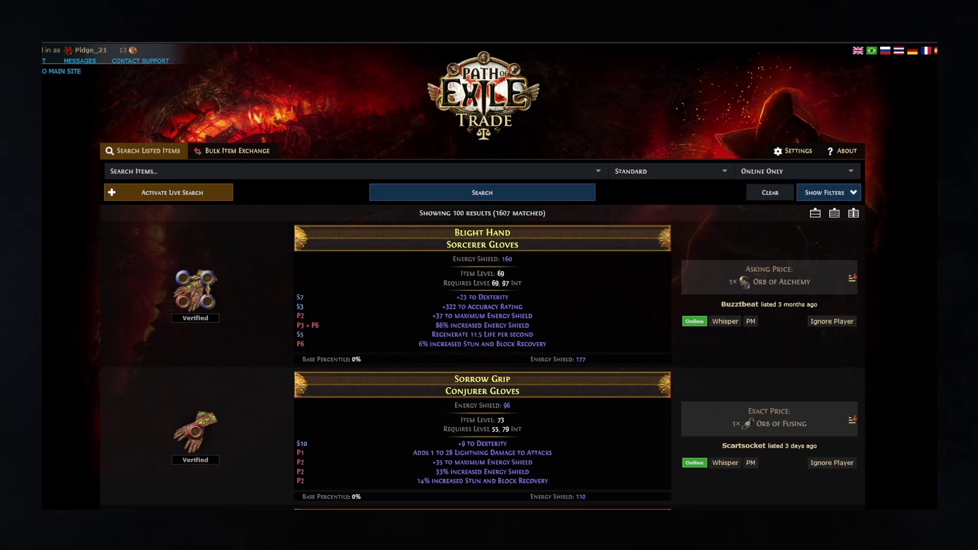
# Browse the glove listings and copy the item text of the Blight Hand, Sorcerer Gloves
pyautogui.scroll(-4, 913, 331)
pyautogui.scroll(3, 914, 331)
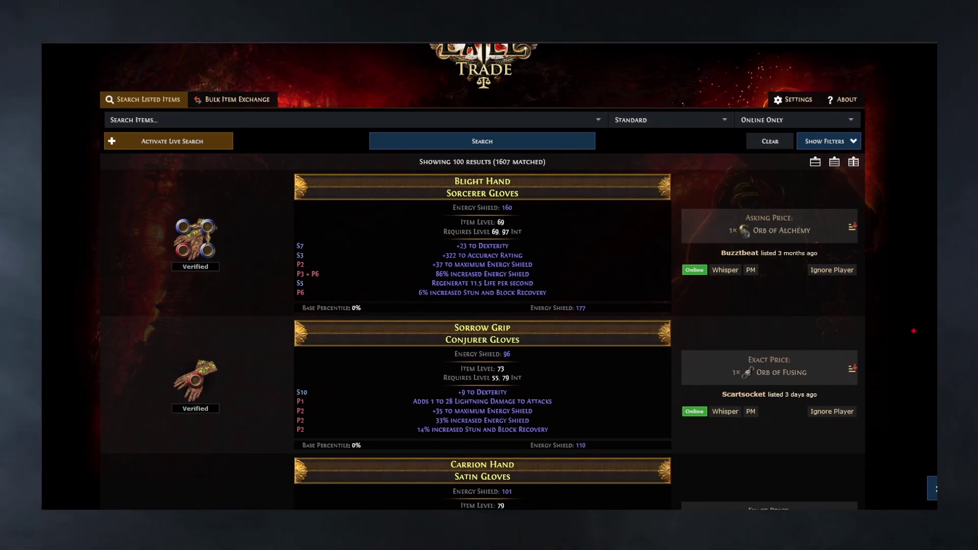
pyautogui.scroll(-1, 914, 331)
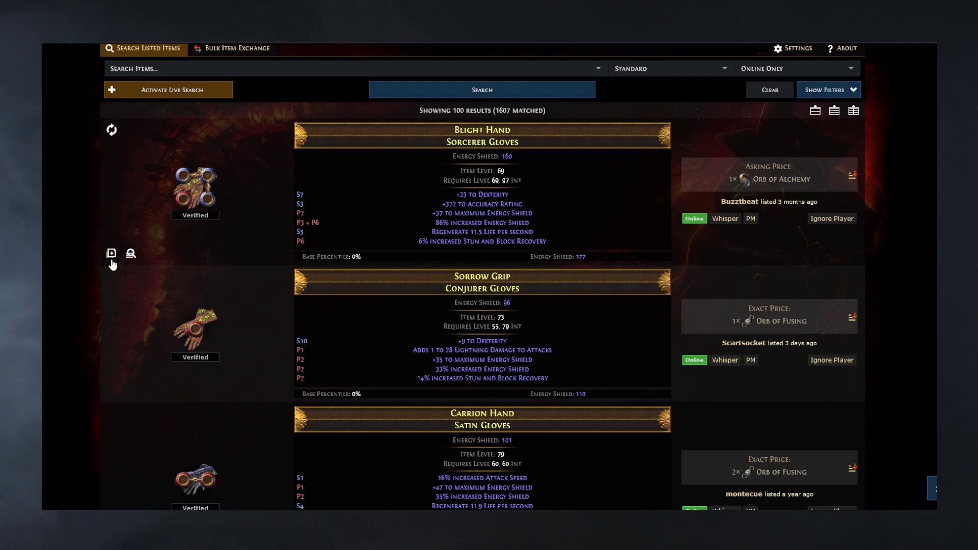
pyautogui.moveTo(113, 391)
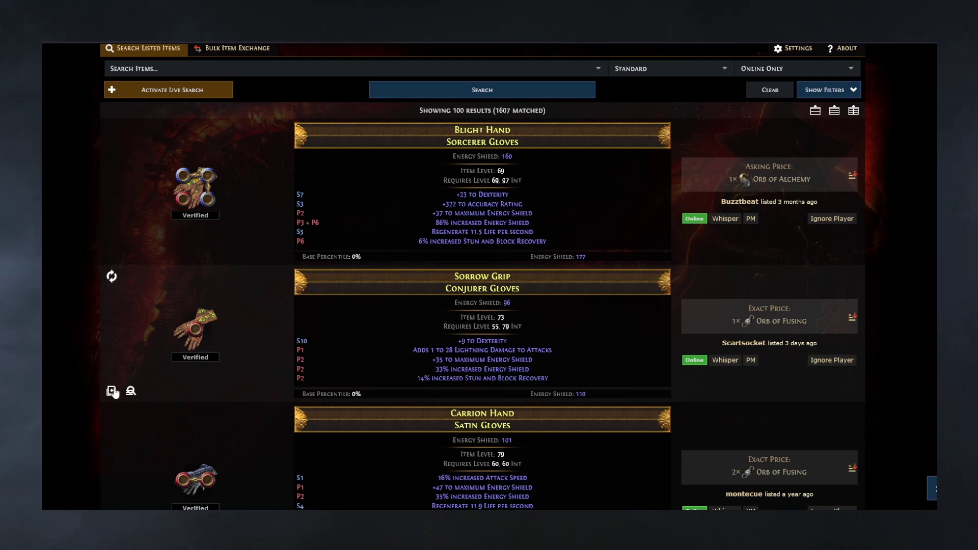
pyautogui.moveTo(107, 238)
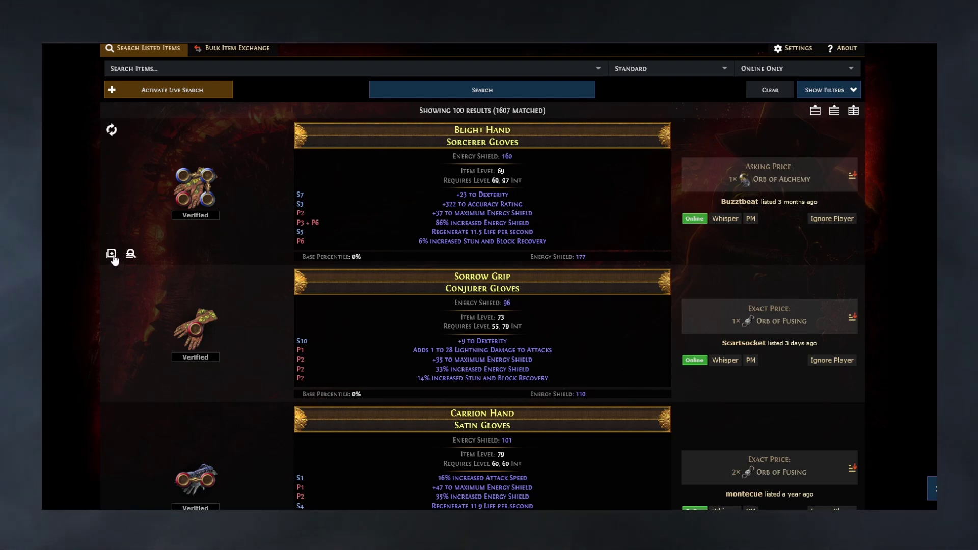
pyautogui.click(111, 254)
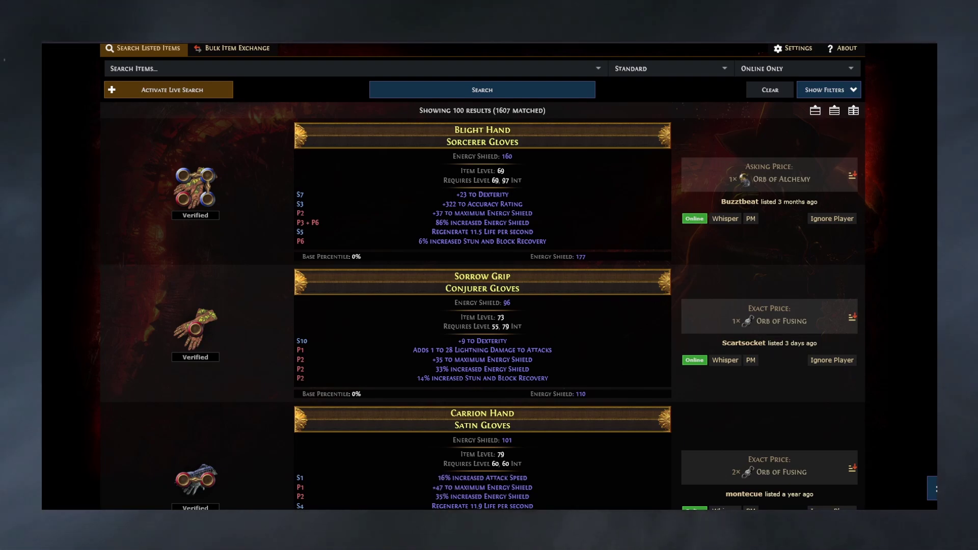
# Switch back to Path of Building and create a rare custom item from the copied Blight Hand text
pyautogui.hotkey('alt', 'Tab')
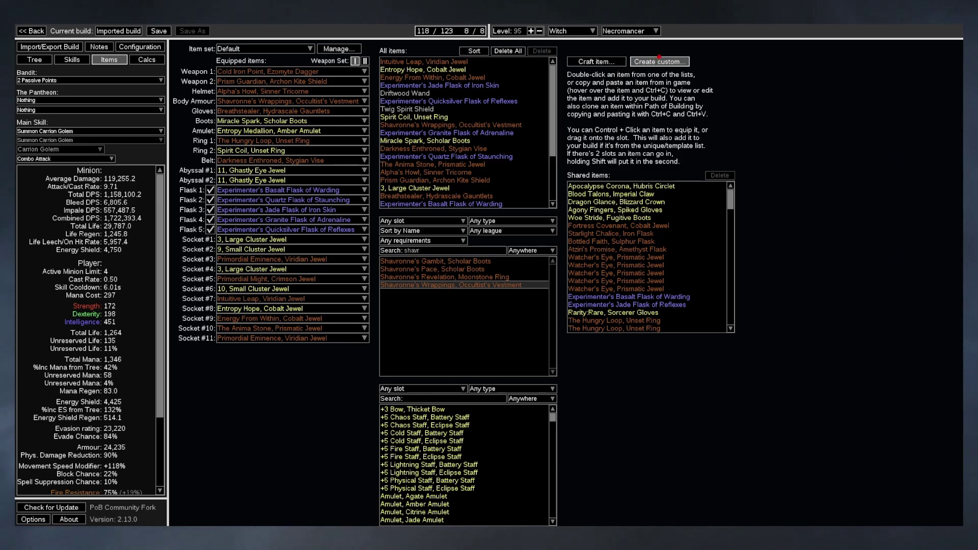
pyautogui.click(663, 60)
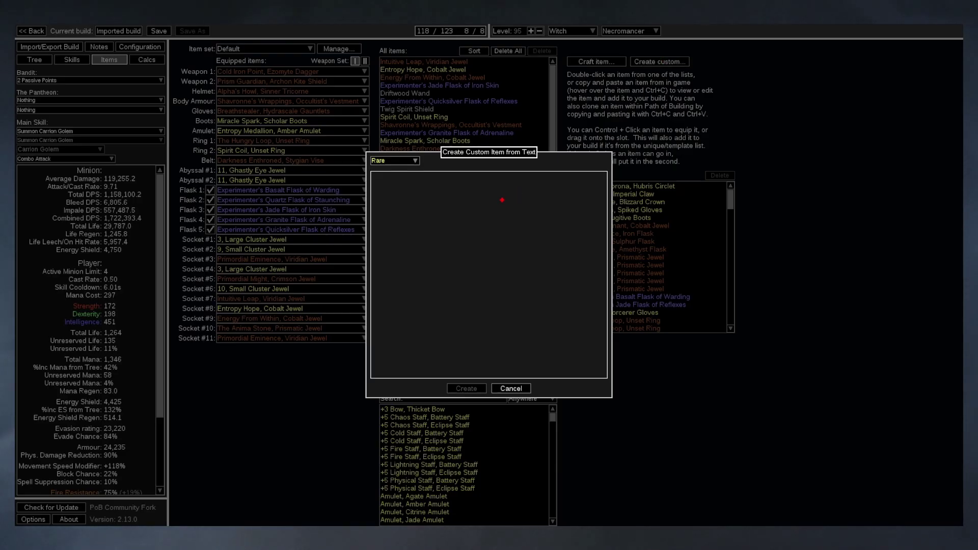
pyautogui.hotkey('ctrl', 'v')
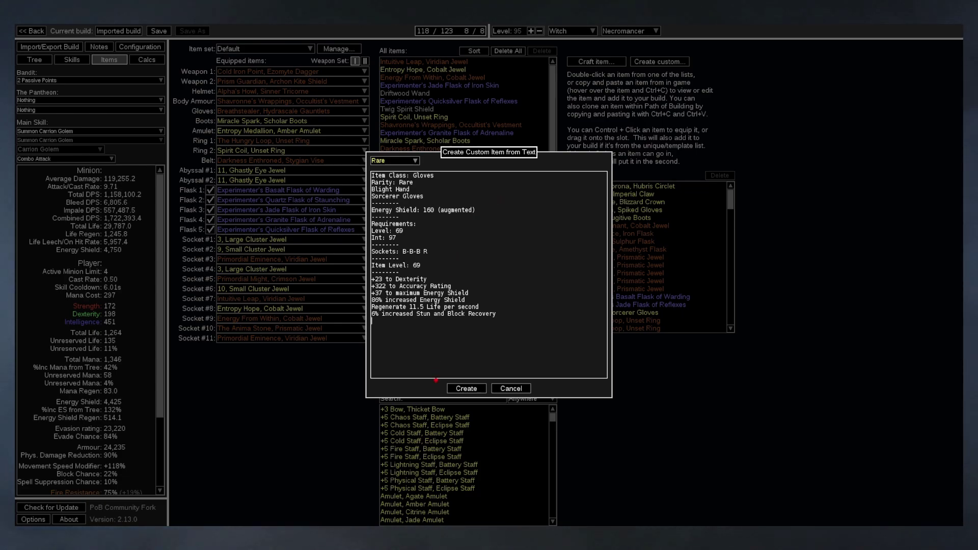
pyautogui.moveTo(457, 389)
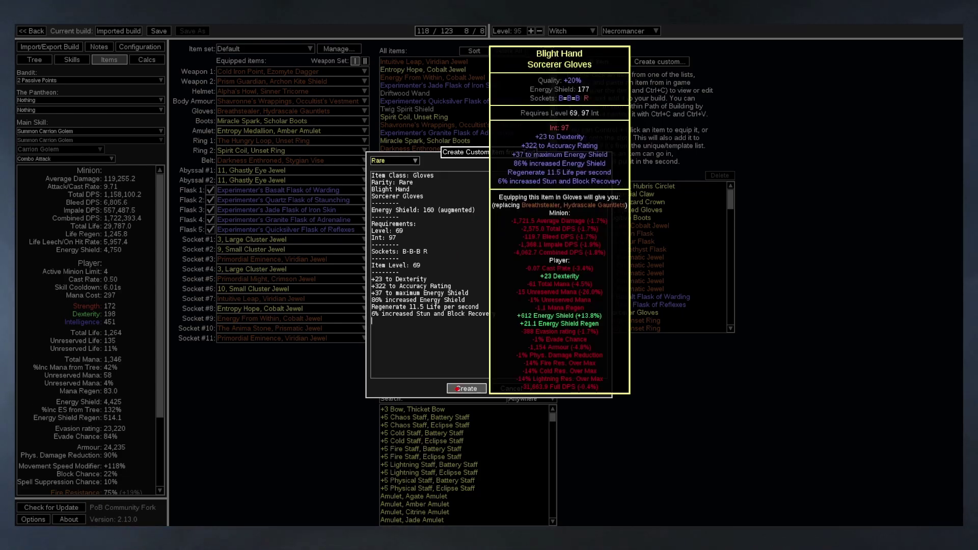
pyautogui.click(457, 388)
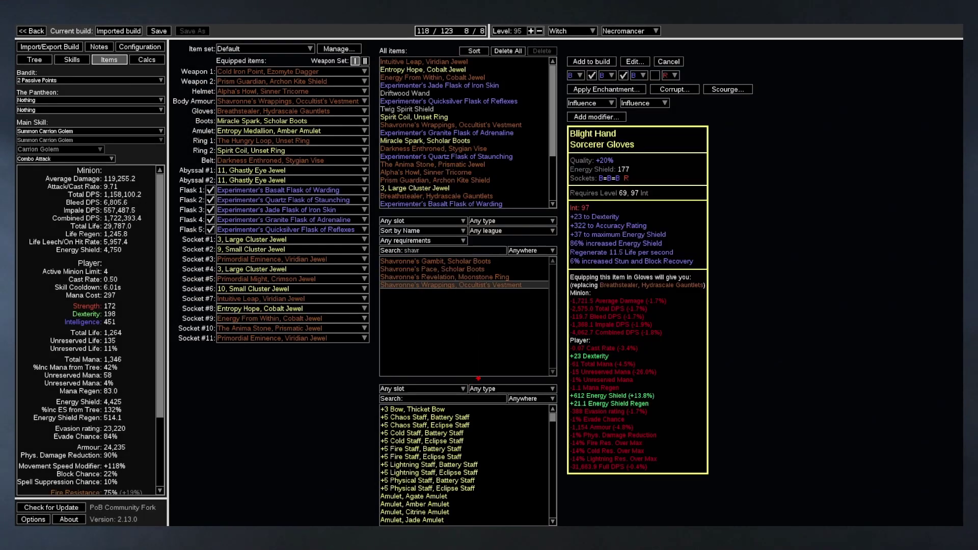
# Add the Blight Hand, Sorcerer Gloves to the build and equip them in the gloves slot
pyautogui.click(606, 62)
pyautogui.click(236, 111)
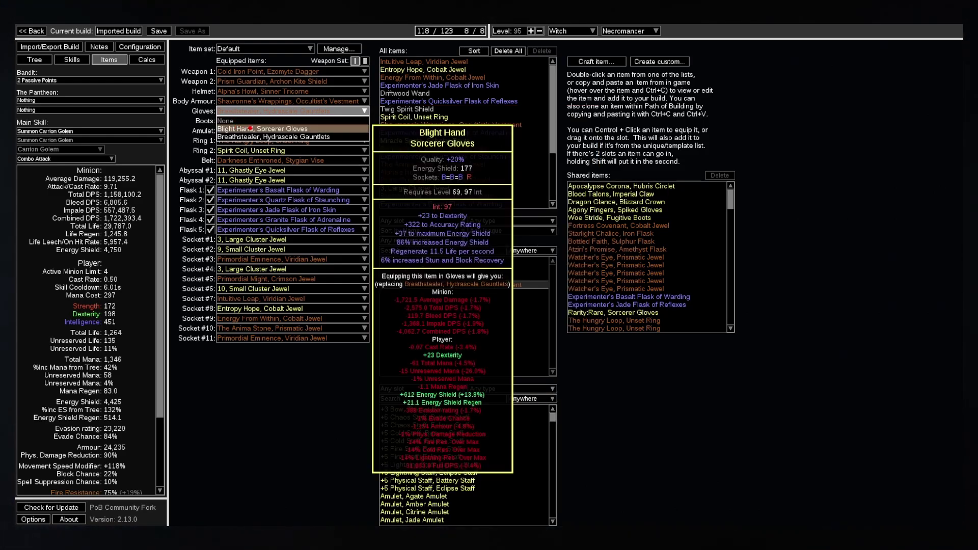
pyautogui.click(250, 129)
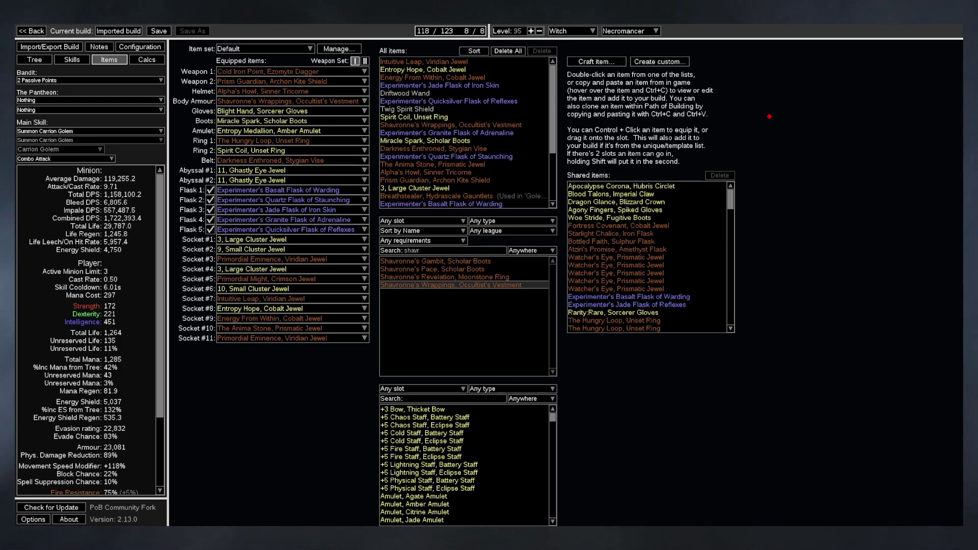
pyautogui.hotkey('ctrl', 'z')
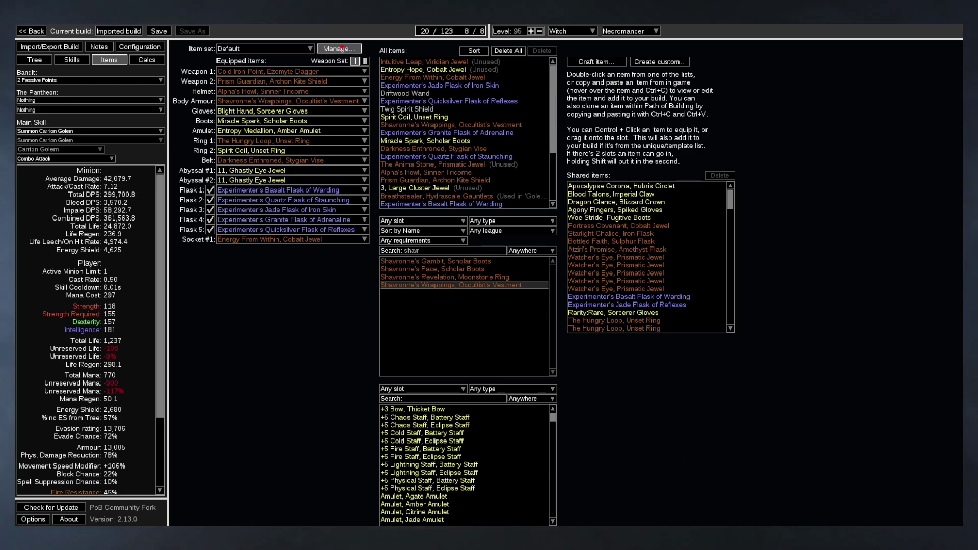
# Add the shared Blank Necro item set to the build's item sets and make it the active set
pyautogui.click(347, 48)
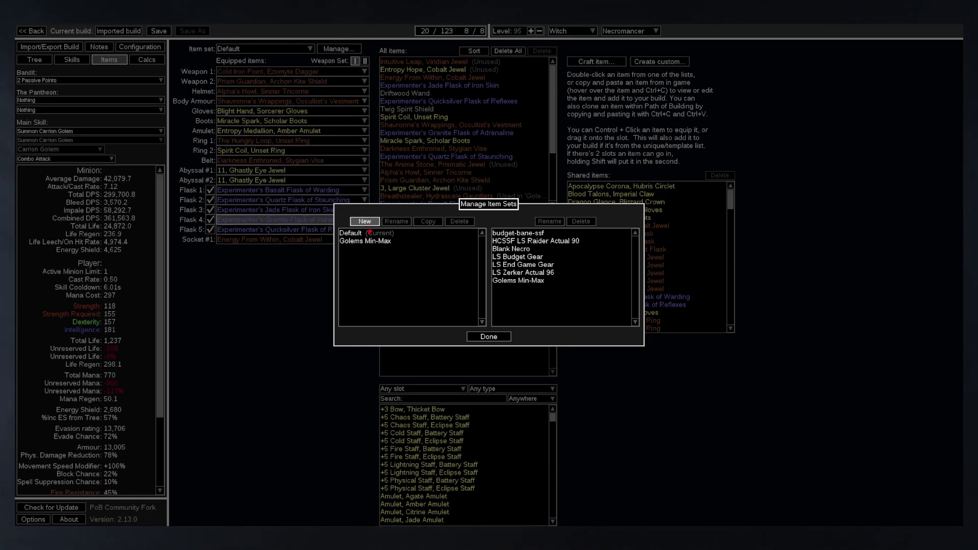
pyautogui.moveTo(368, 238)
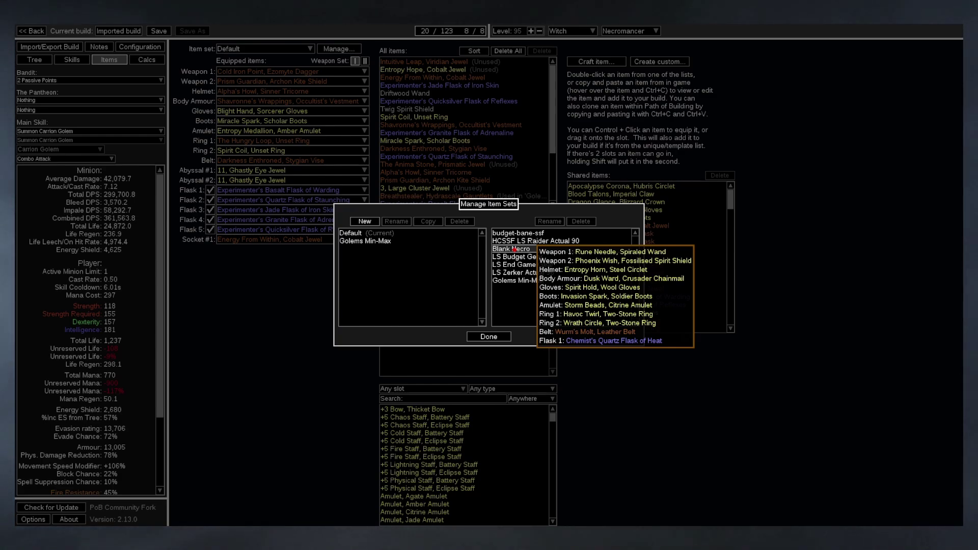
pyautogui.moveTo(513, 249); pyautogui.dragTo(374, 250)
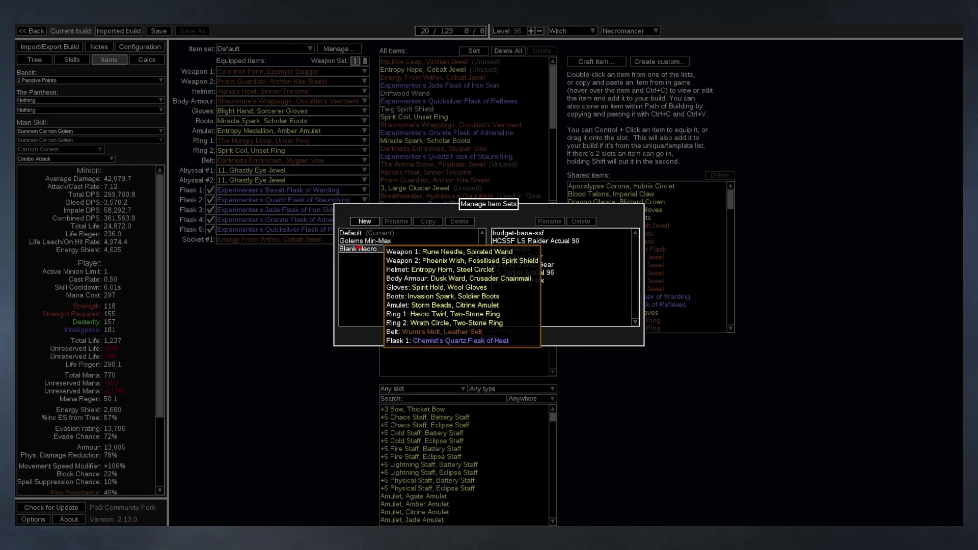
pyautogui.click(488, 337)
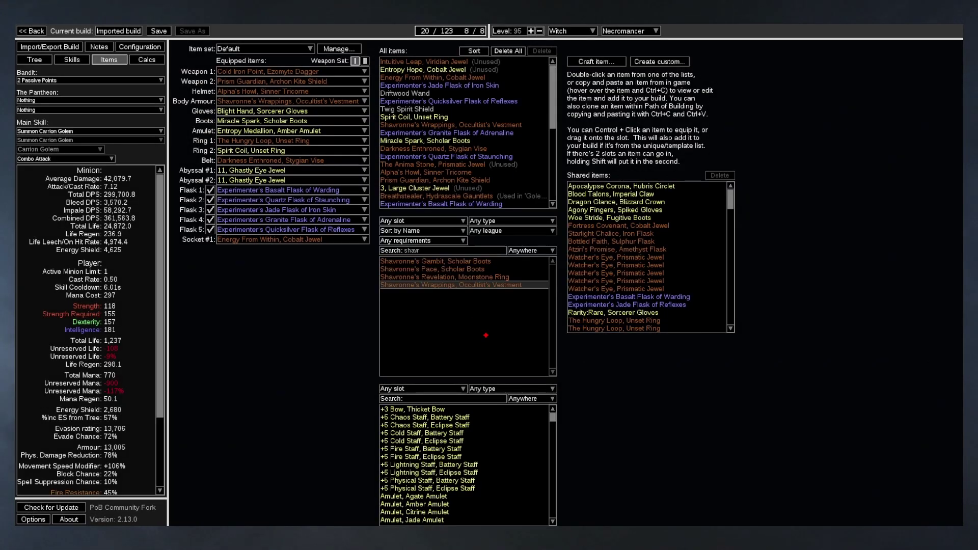
pyautogui.click(283, 48)
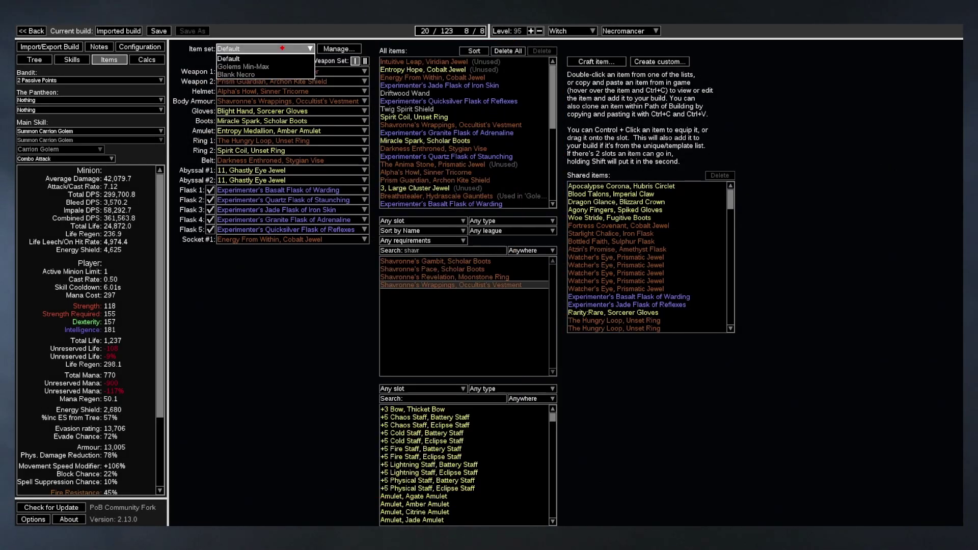
pyautogui.click(271, 75)
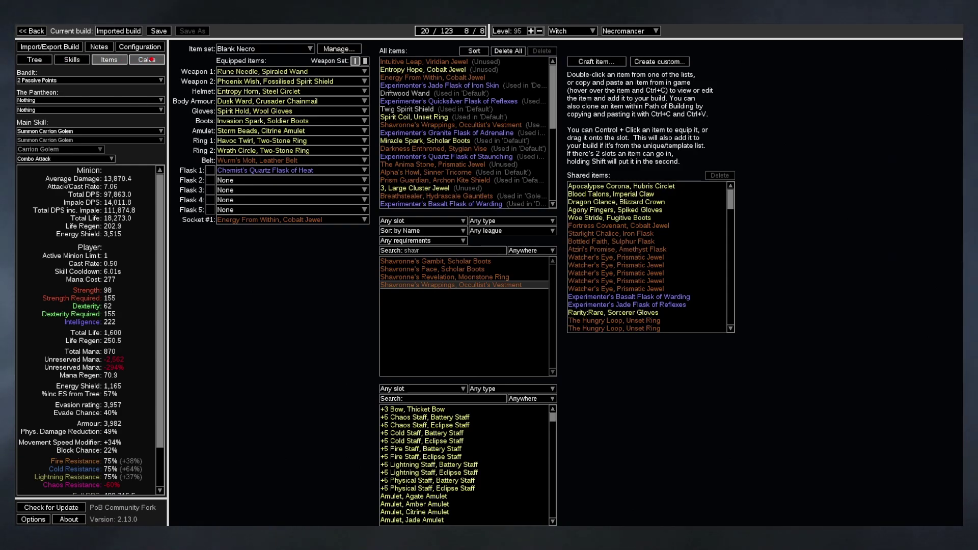
# Open the build's calculations and compare the Summon Carrion Golem's player stats with its minion stats
pyautogui.click(146, 59)
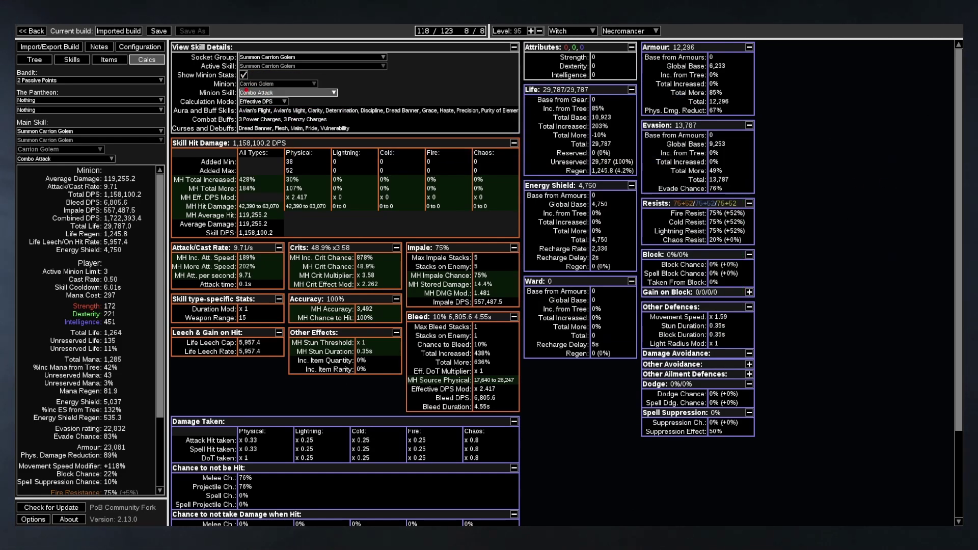
pyautogui.click(244, 75)
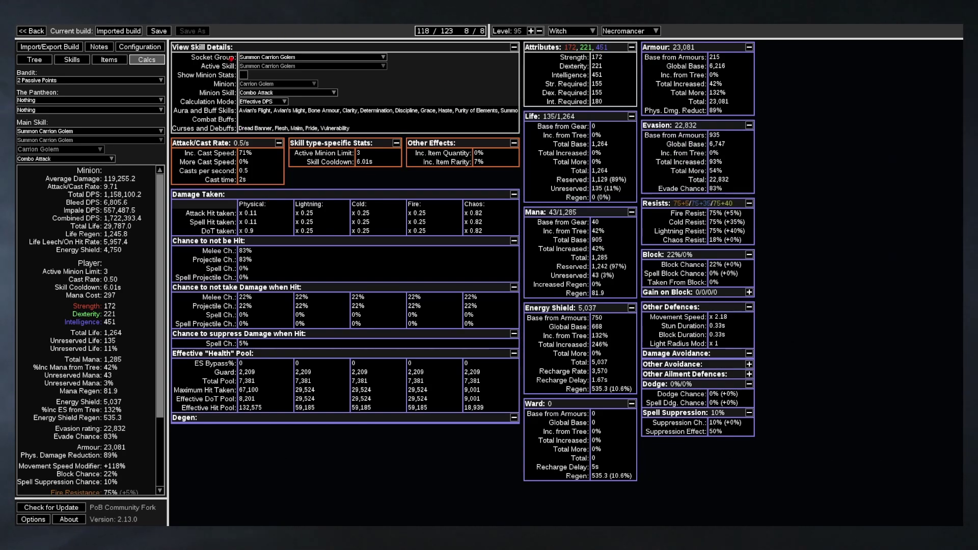
pyautogui.moveTo(308, 57)
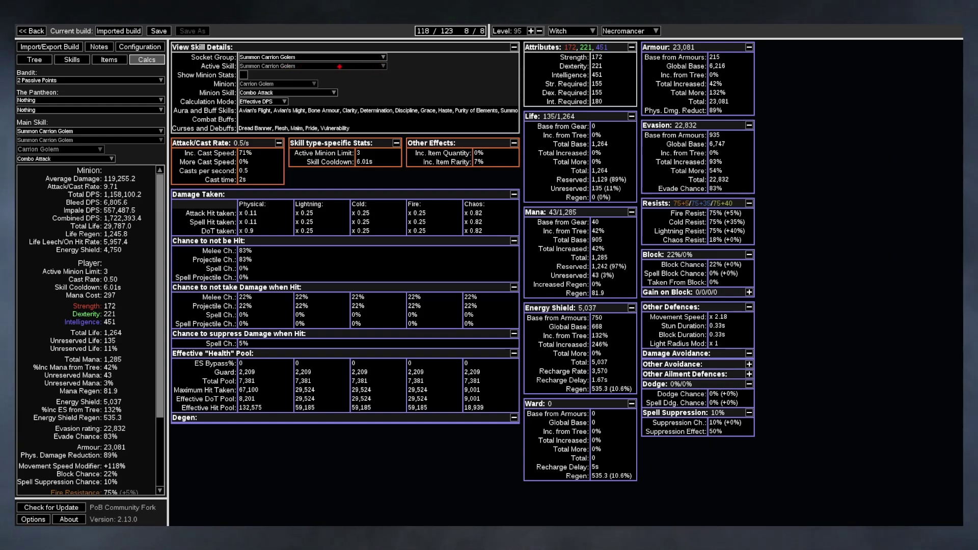
pyautogui.click(243, 75)
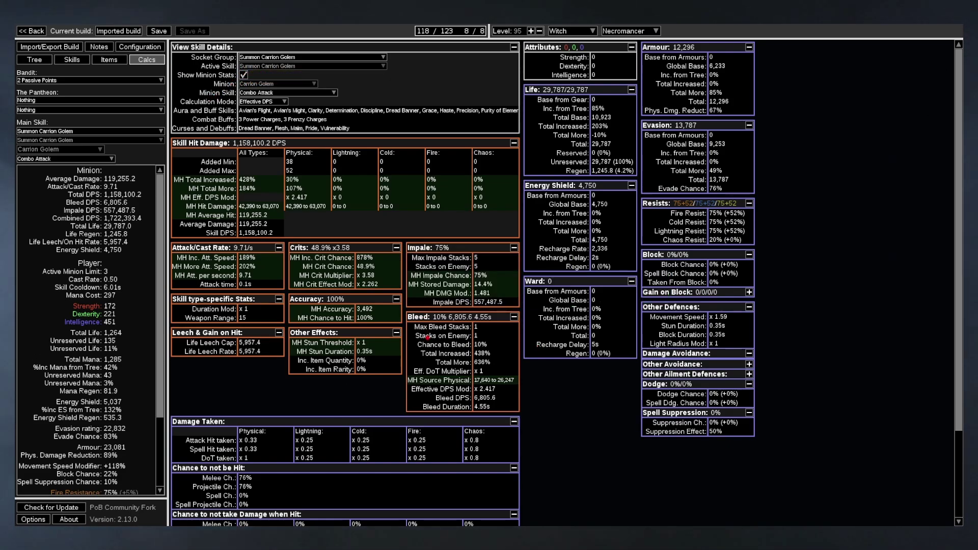
# Examine the golem's defensive calculations, expand the Other Avoidance section and switch the breakdown back to player stats
pyautogui.scroll(-3, 429, 345)
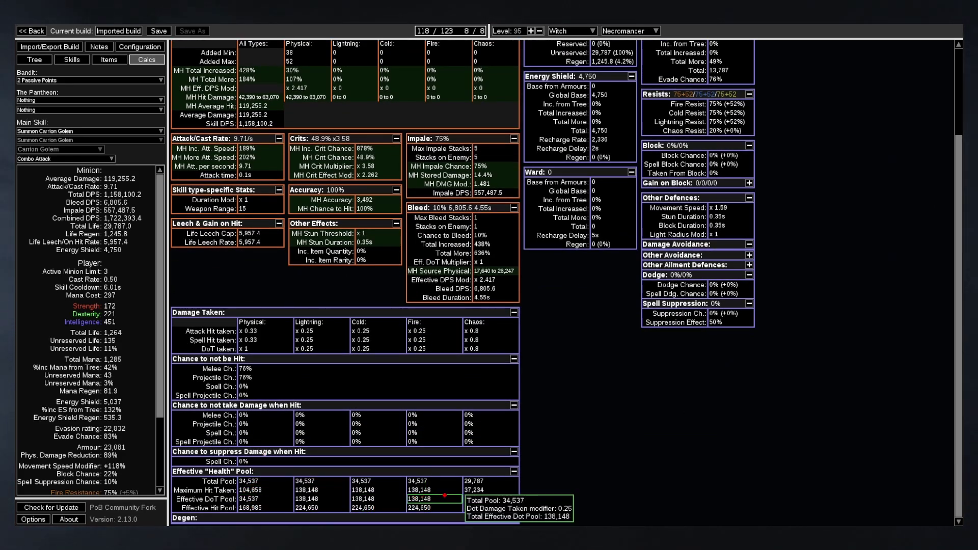
pyautogui.scroll(3, 749, 382)
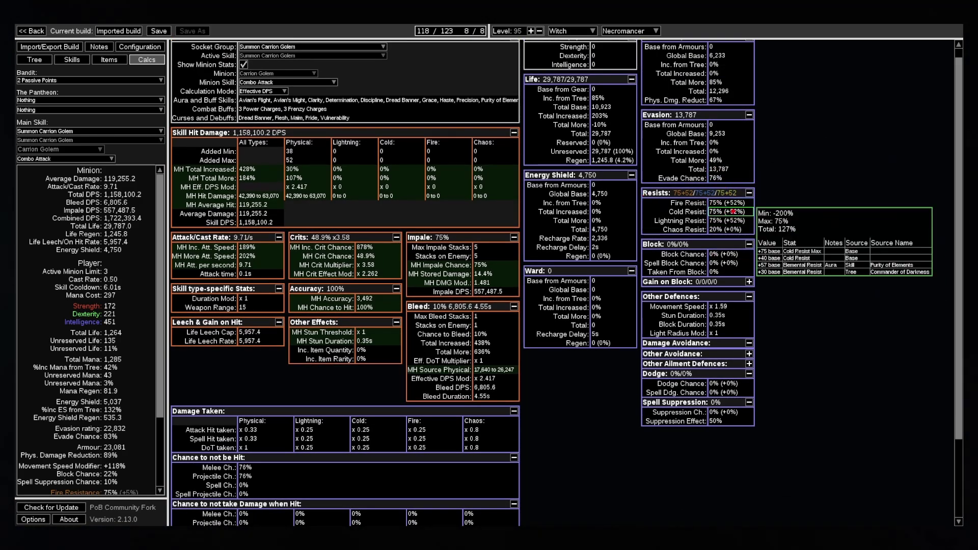
pyautogui.click(749, 354)
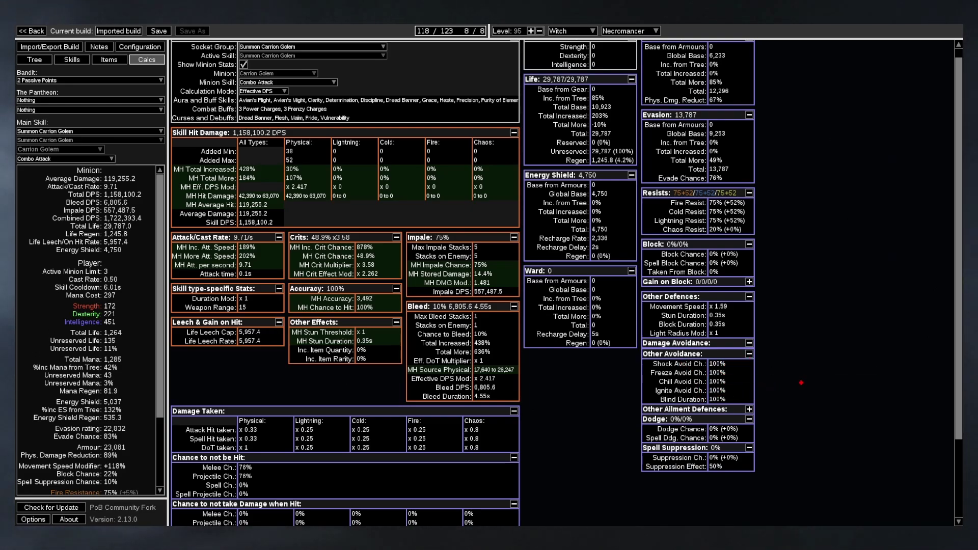
pyautogui.scroll(1, 801, 382)
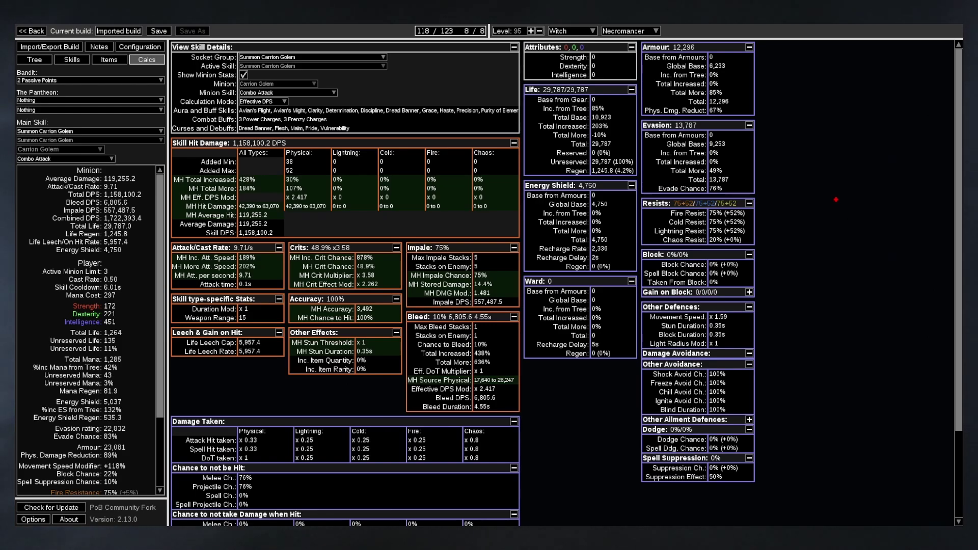
pyautogui.click(244, 74)
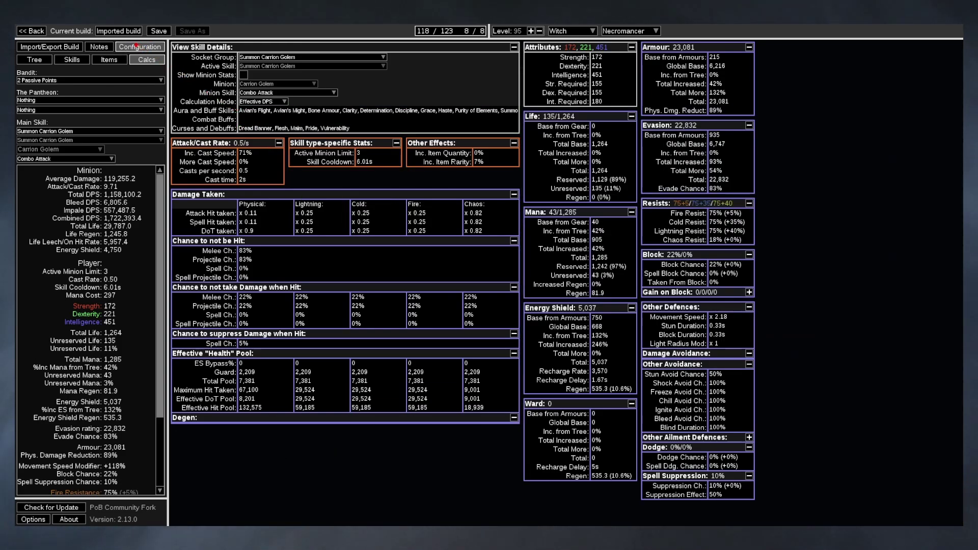
# In the build configuration, try the enemy boss setting at No and restore it to Shaper/Guardian
pyautogui.click(136, 46)
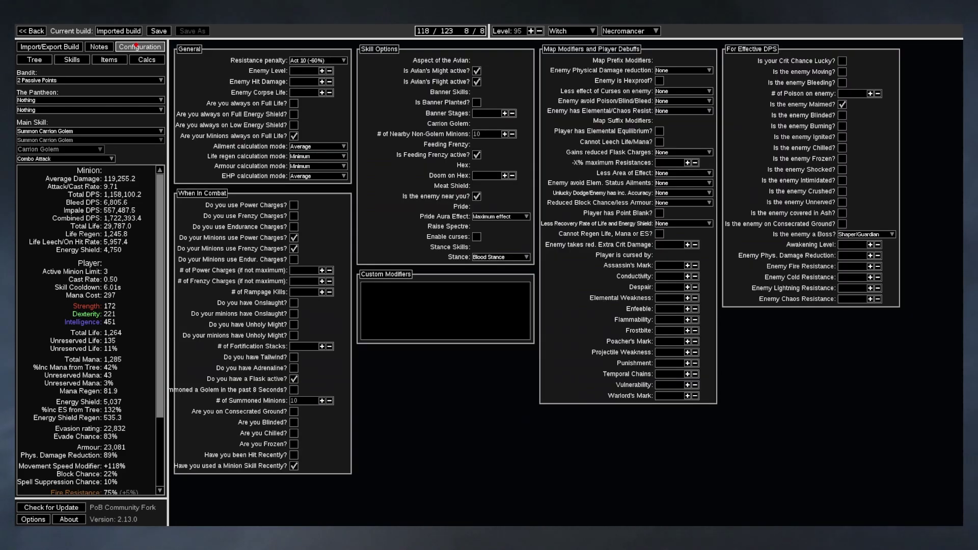
pyautogui.click(873, 235)
pyautogui.click(852, 235)
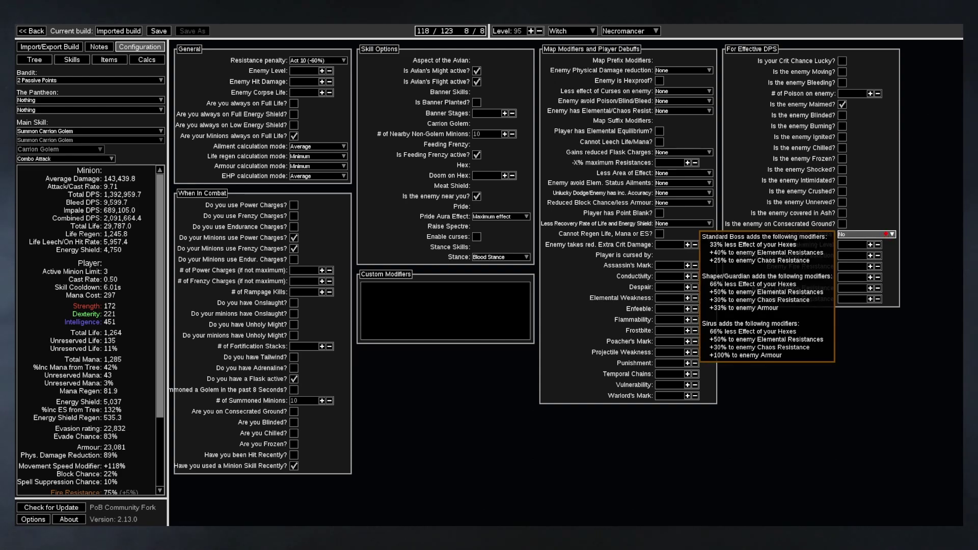
pyautogui.click(879, 234)
pyautogui.click(859, 252)
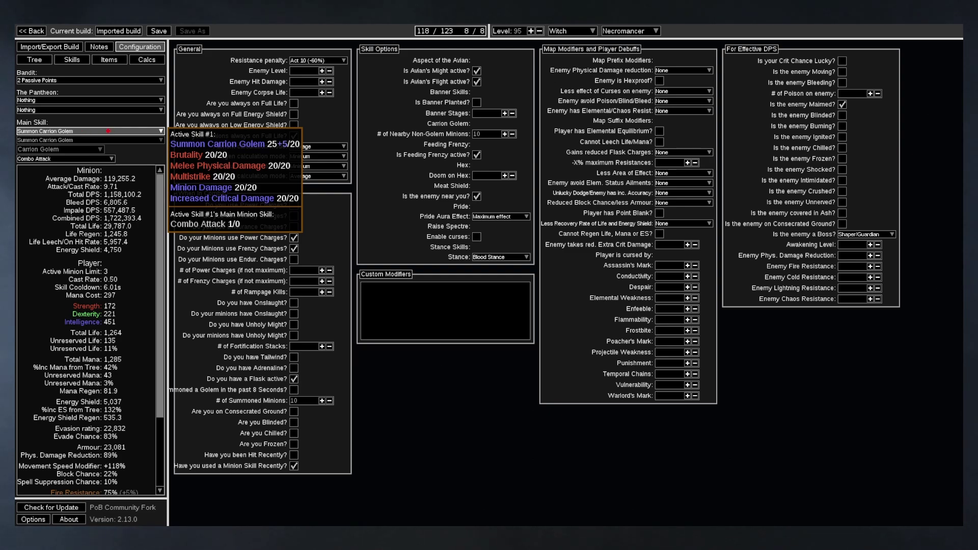
# Try Flame Dash as the main skill and return the main skill to the linked Summon Carrion Golem group
pyautogui.click(108, 131)
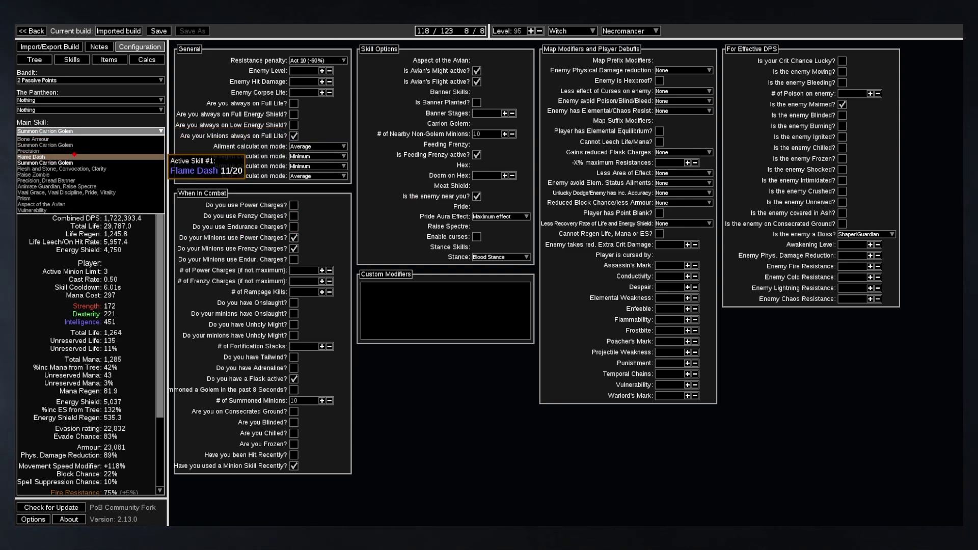
pyautogui.click(74, 156)
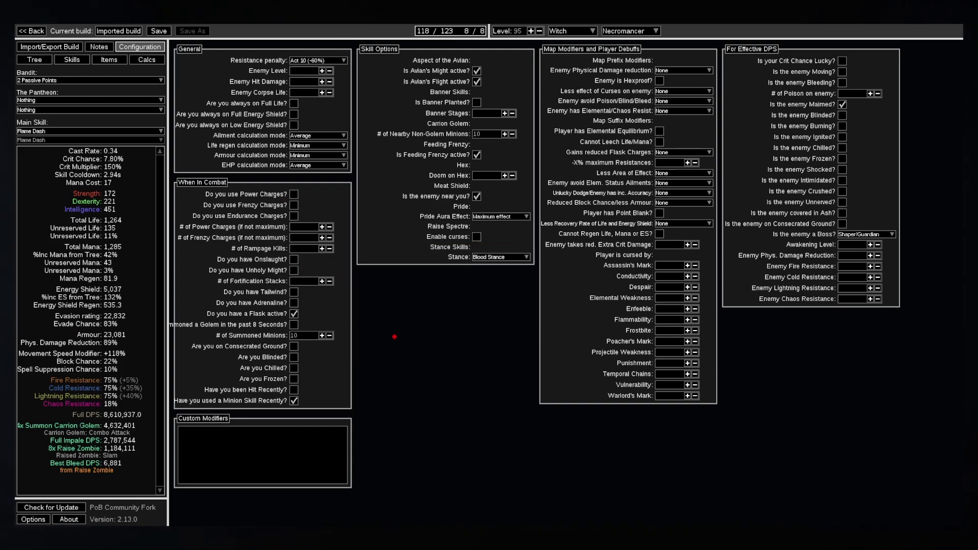
pyautogui.click(82, 129)
pyautogui.click(71, 163)
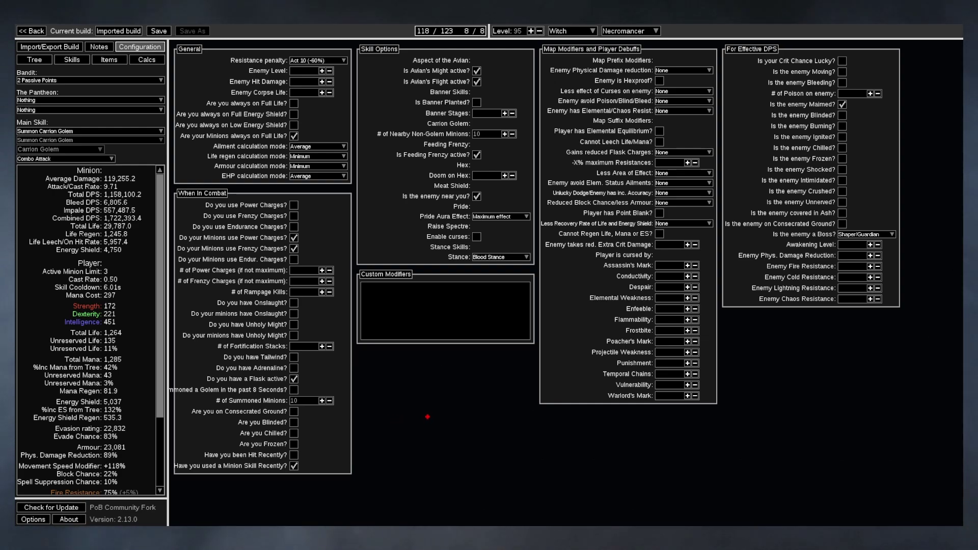
# Generate a sharing code for the build, shorten it with Pastebin and copy the resulting link
pyautogui.hotkey('ctrl', '1')
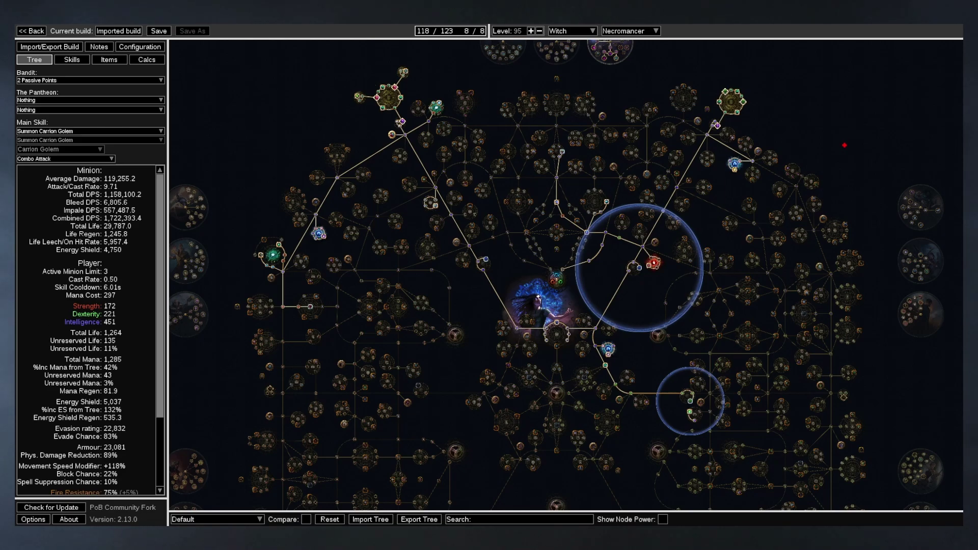
pyautogui.hotkey('ctrl', 'i')
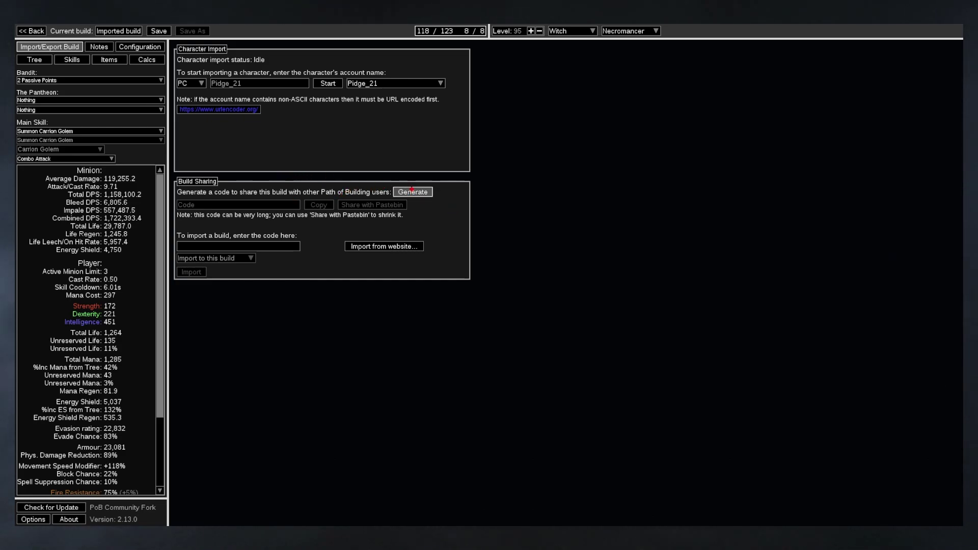
pyautogui.click(414, 191)
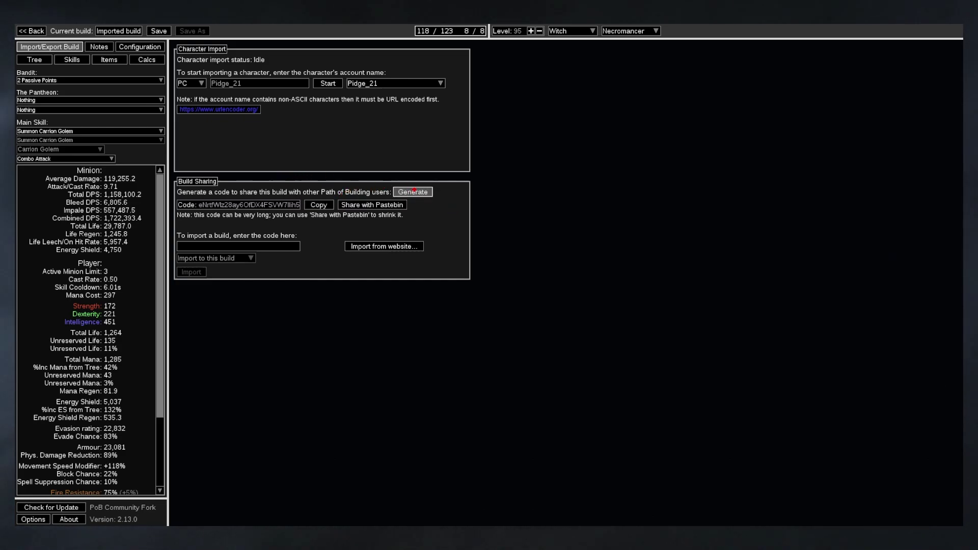
pyautogui.click(362, 205)
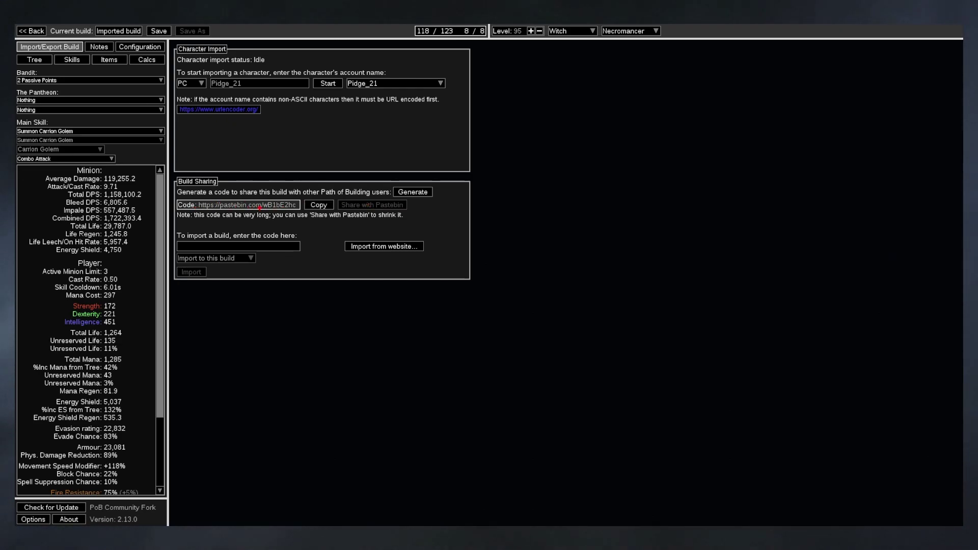
pyautogui.click(318, 204)
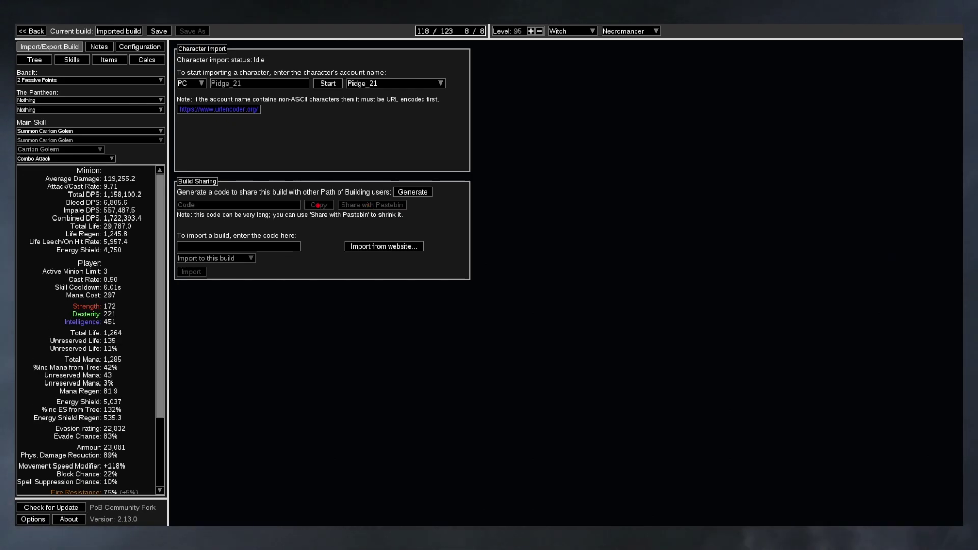